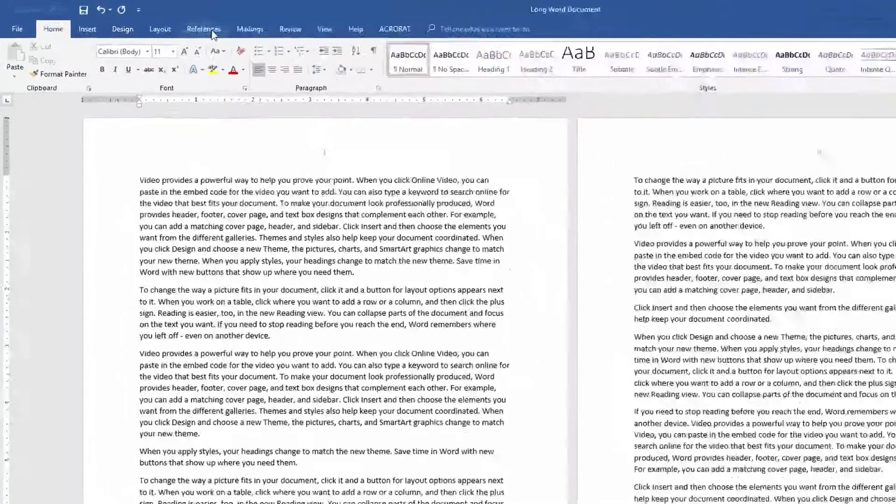
Open Source Manager from the References tab, which shows no master or current sources yet
left_click(166, 24)
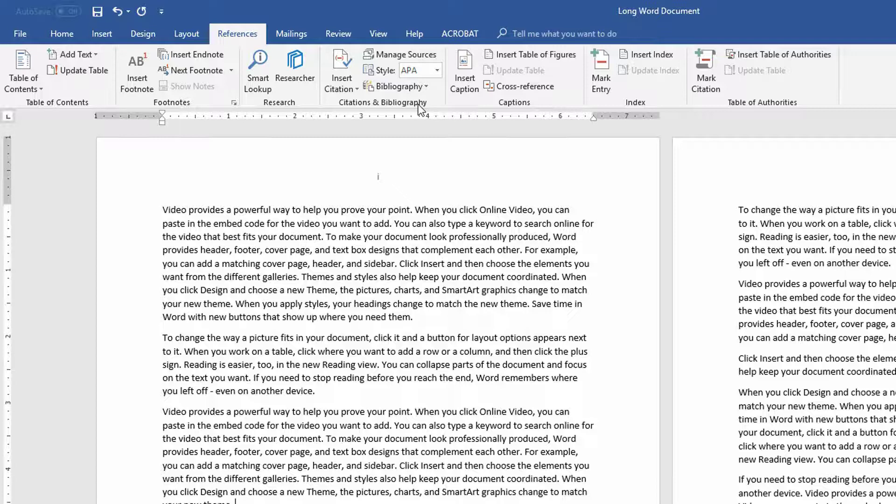
left_click(392, 56)
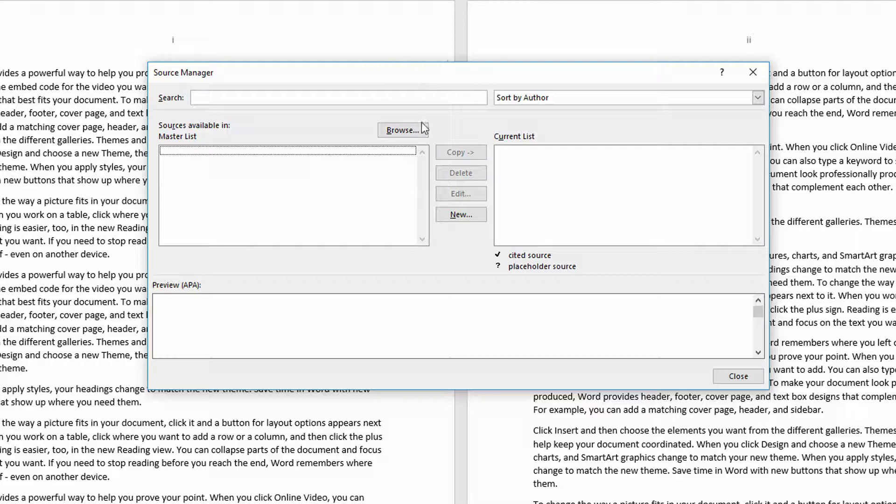
left_click(465, 217)
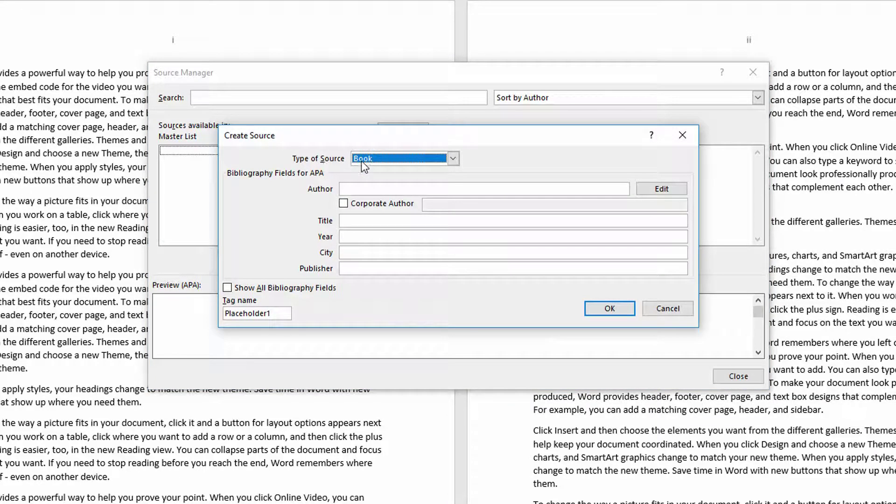
left_click(402, 161)
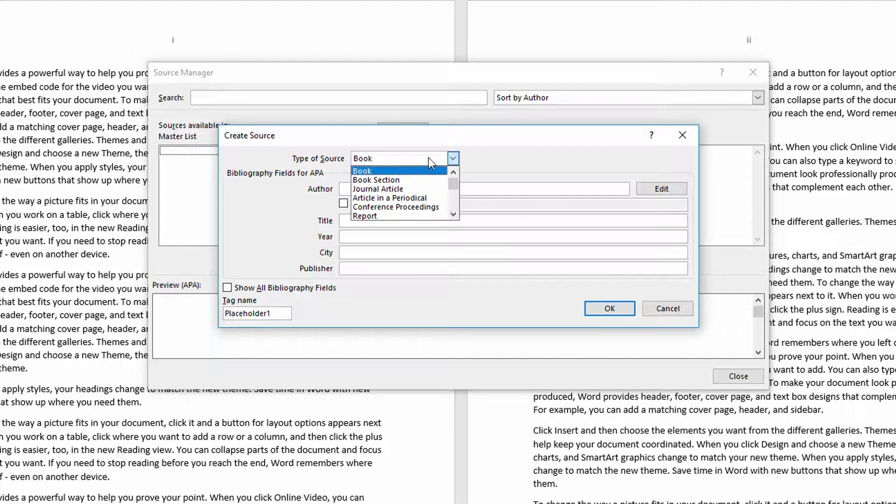
left_click(483, 163)
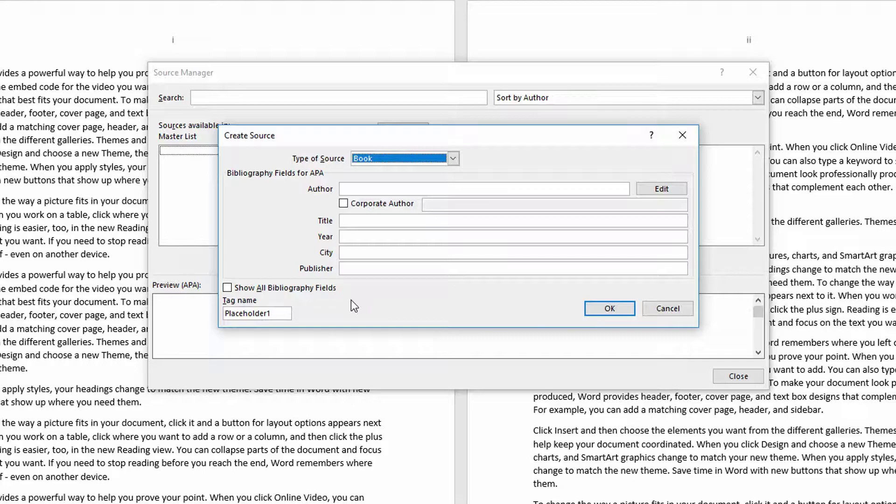
left_click(681, 136)
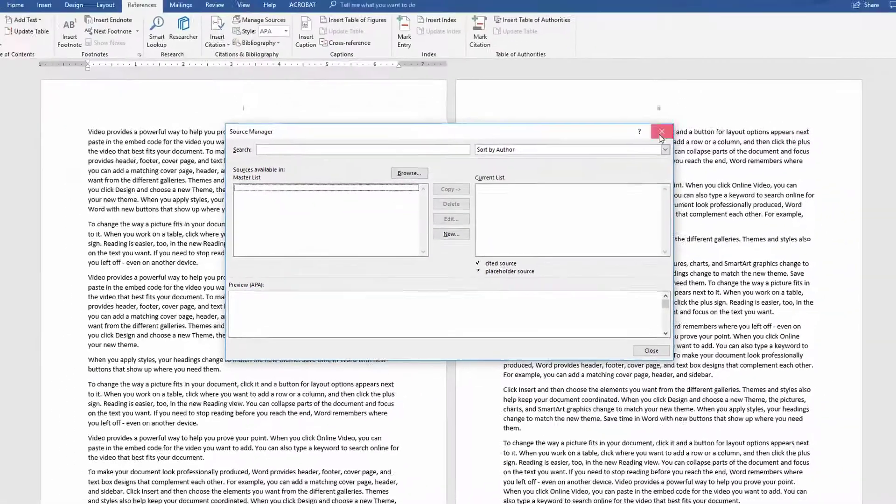
Close Source Manager, then start a new source from Insert Citation and discard it unsaved
left_click(753, 73)
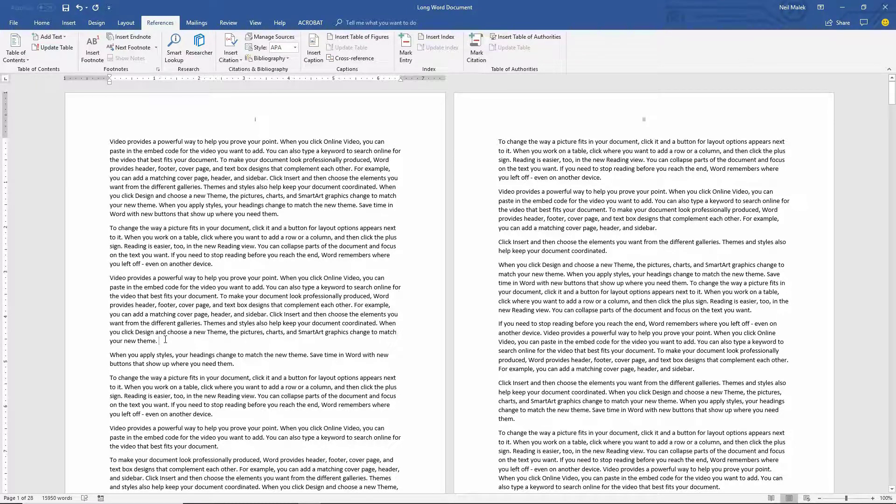
left_click(231, 53)
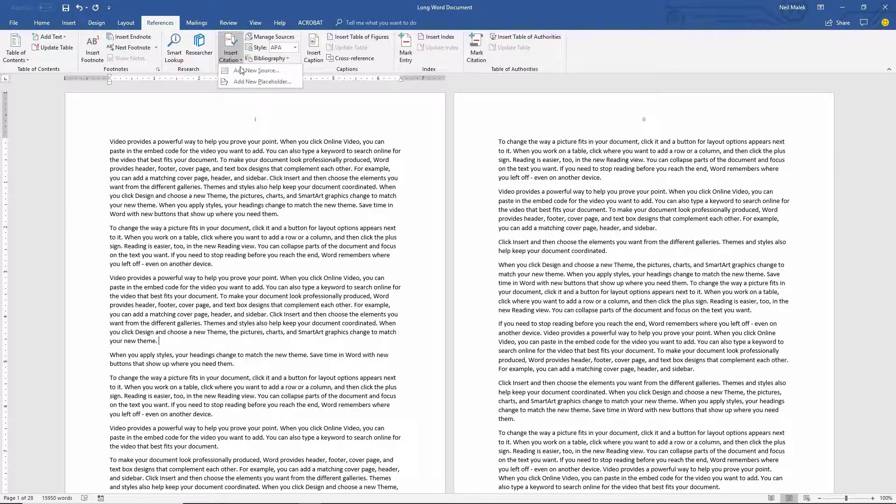
left_click(243, 71)
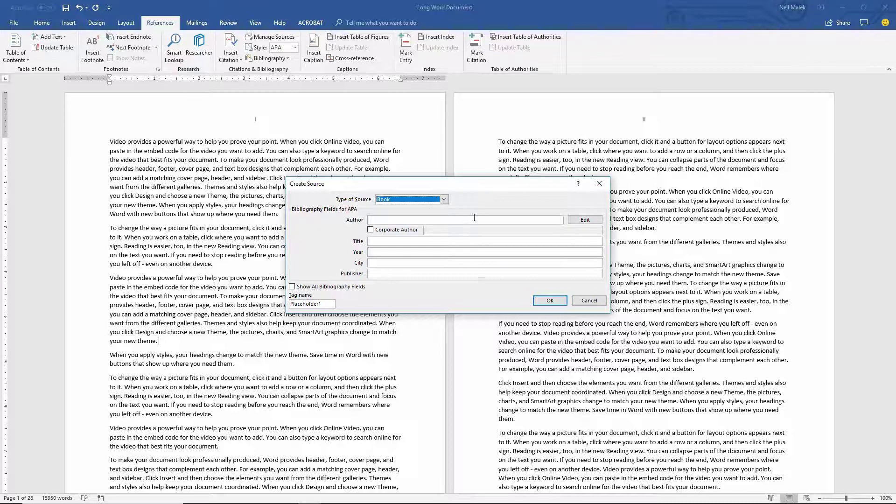
left_click(603, 186)
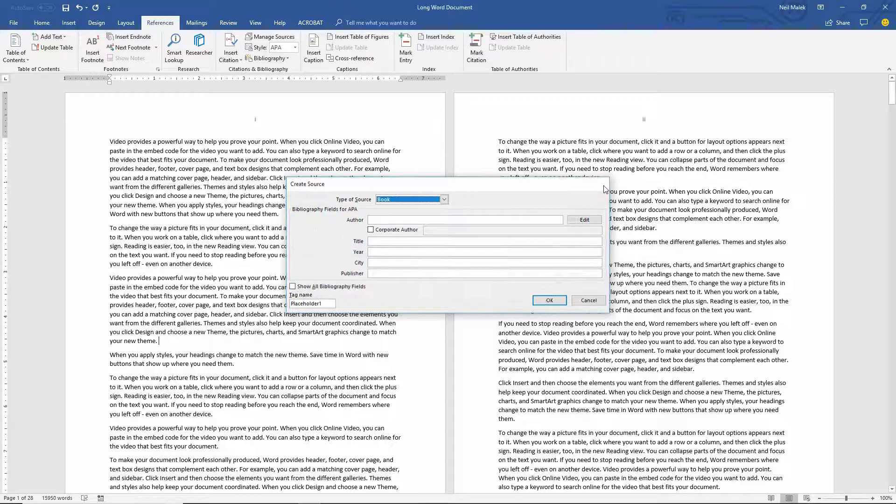
Create a Book source with author's name, 'Book Title 1', 1999, New York, Penguin Press
left_click(270, 40)
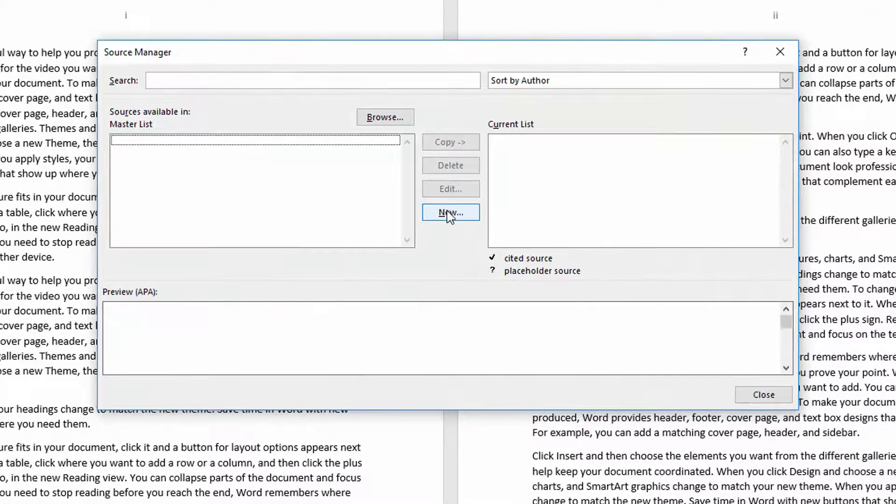
left_click(450, 230)
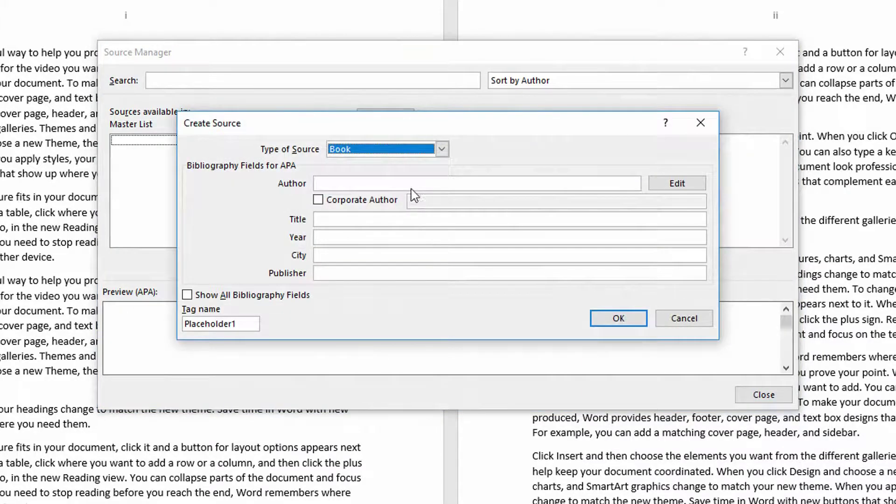
left_click(346, 182)
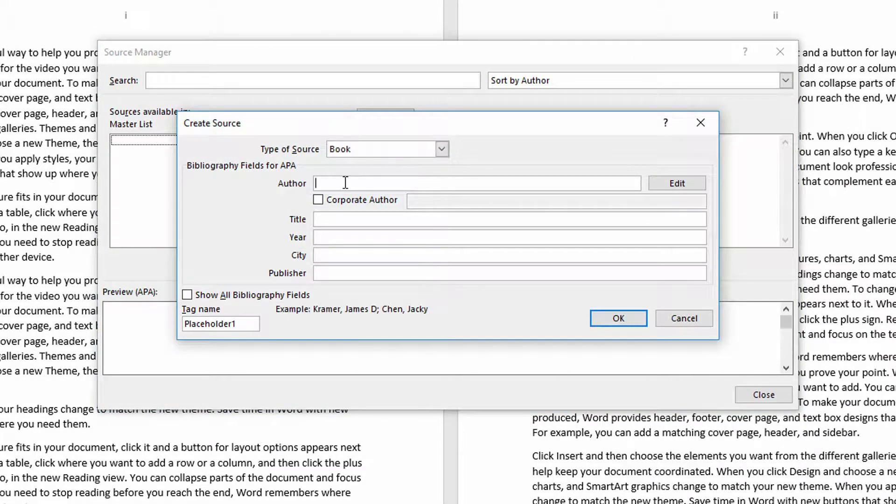
type("Jones, Kim")
key("Tab")
key("Tab")
key("Tab")
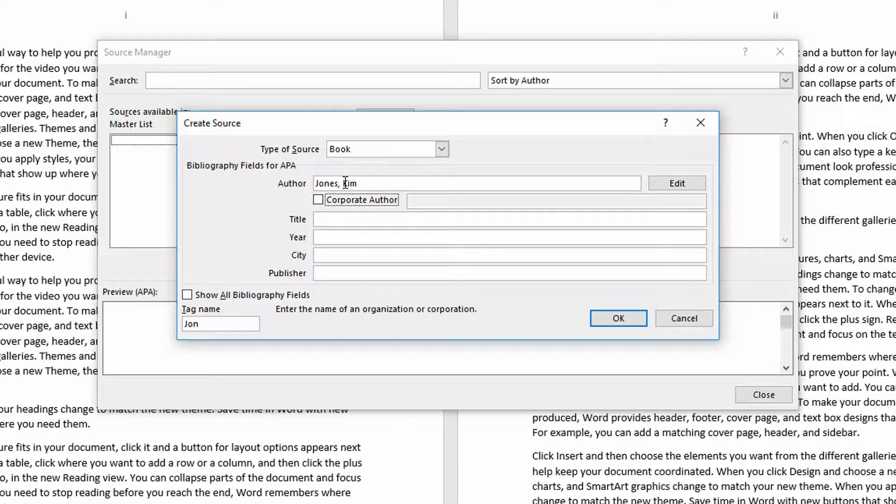
type("Boo")
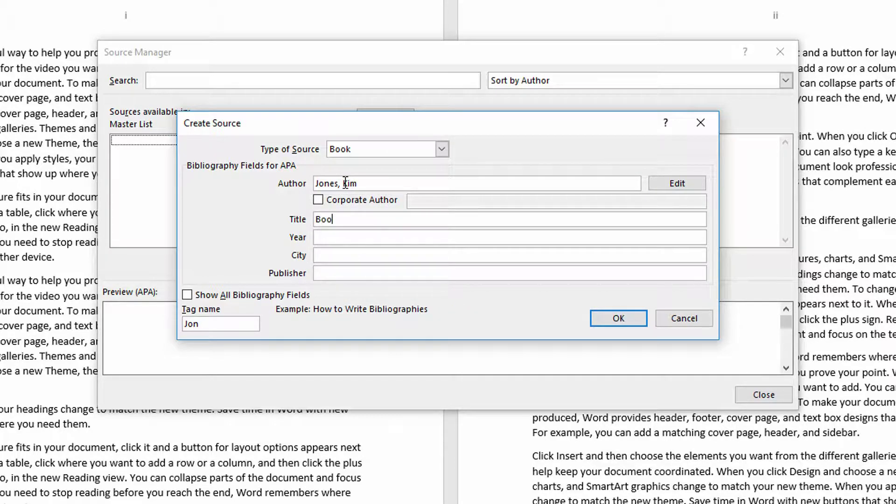
type("k Title 1")
key("Tab")
type("1999")
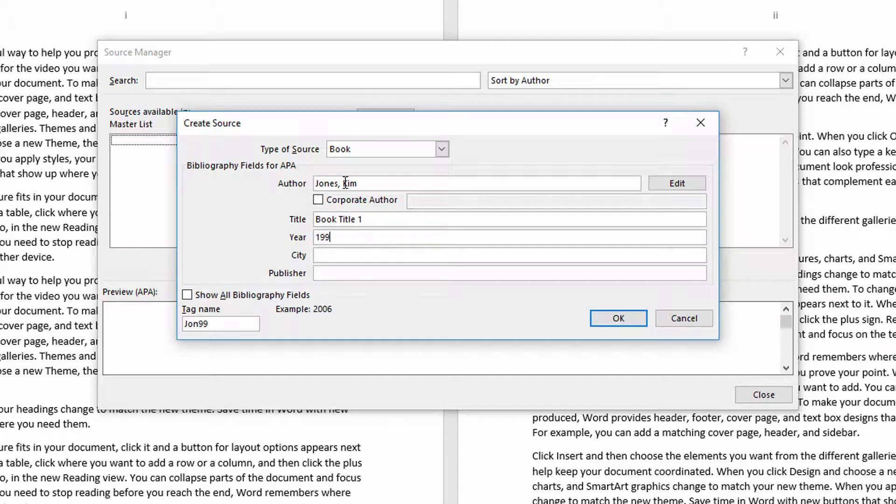
key("Tab")
type("New York")
key("Tab")
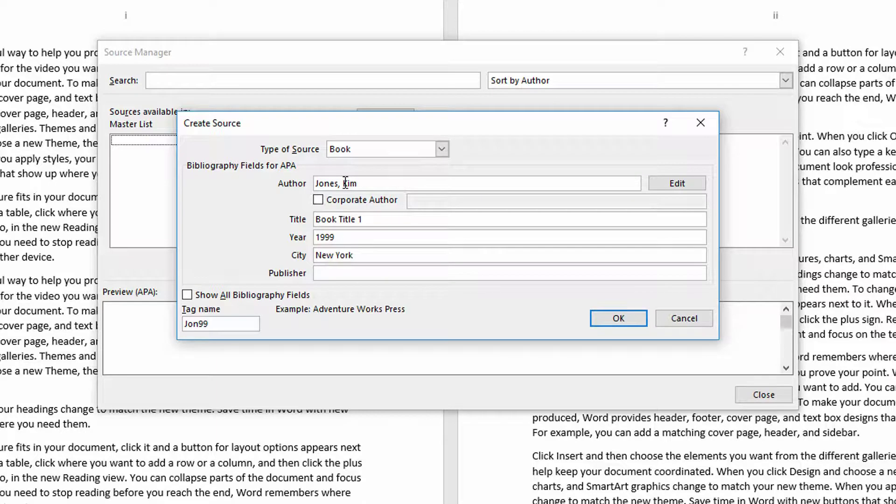
type("Penguin Press")
left_click(619, 319)
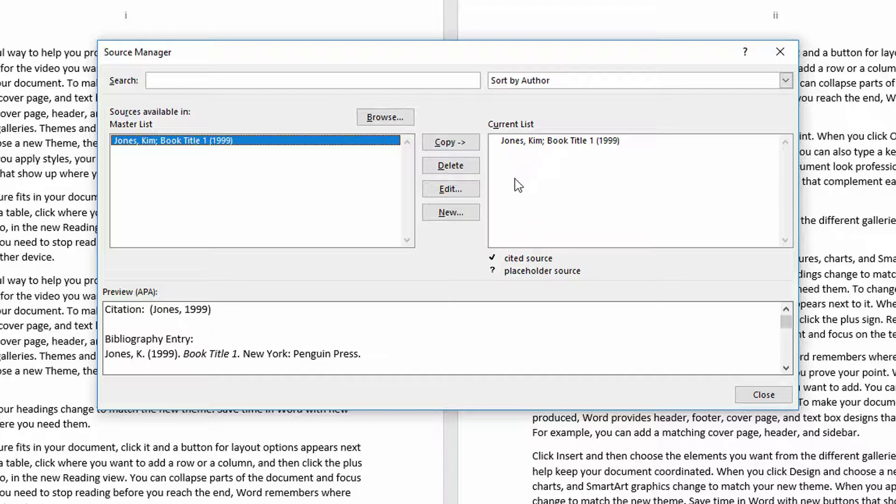
Start another new source and set its type to Journal Article
left_click(442, 219)
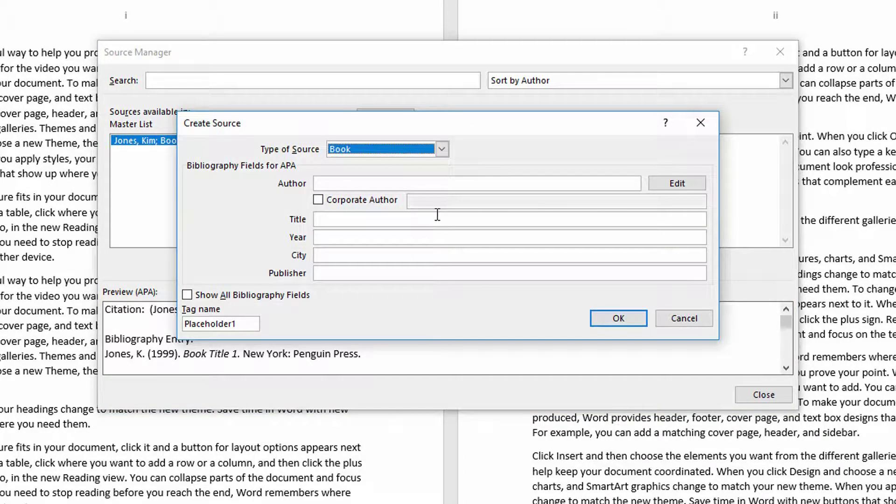
left_click(434, 149)
left_click(414, 182)
Enter author's name, 'Artile Title 1', Journal of Interesting Articles, 2016, pages 54-61; save and close
type("Greg, James")
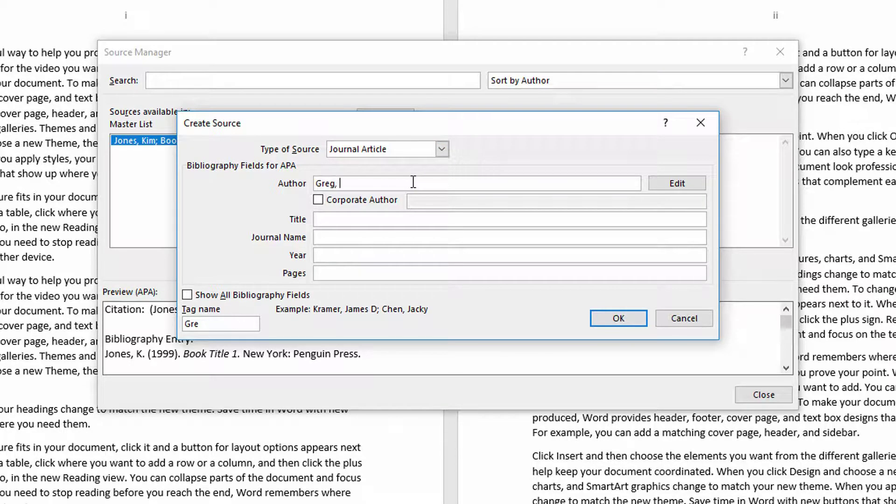
key("Tab")
key("Tab")
key("Tab")
type("Artile Title 1")
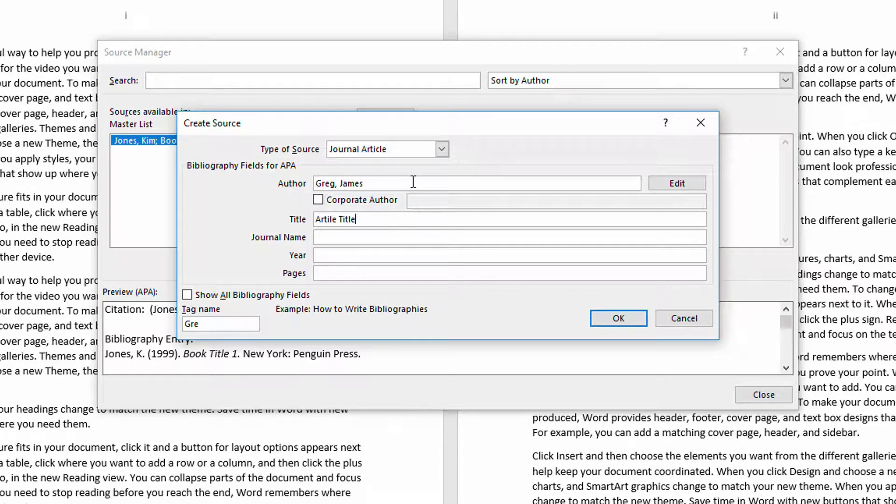
key("Tab")
type("Journal of Interesting Articles")
key("Tab")
type("2016")
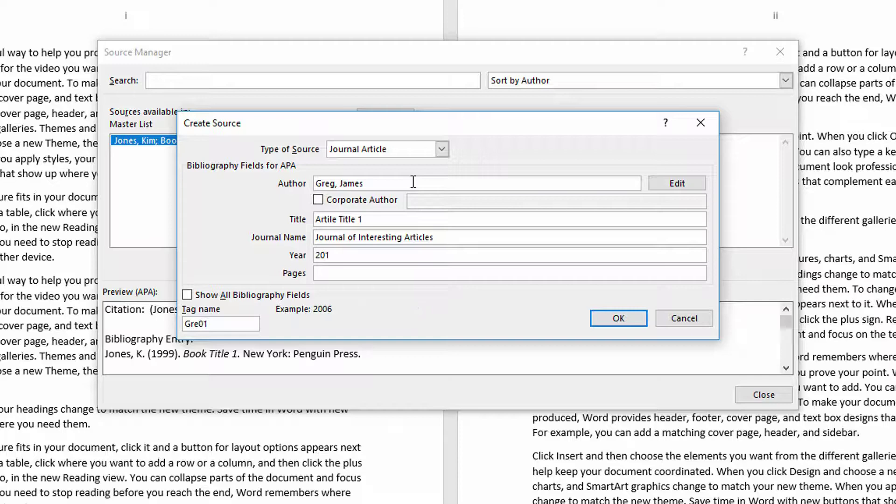
key("Tab")
type("54-61")
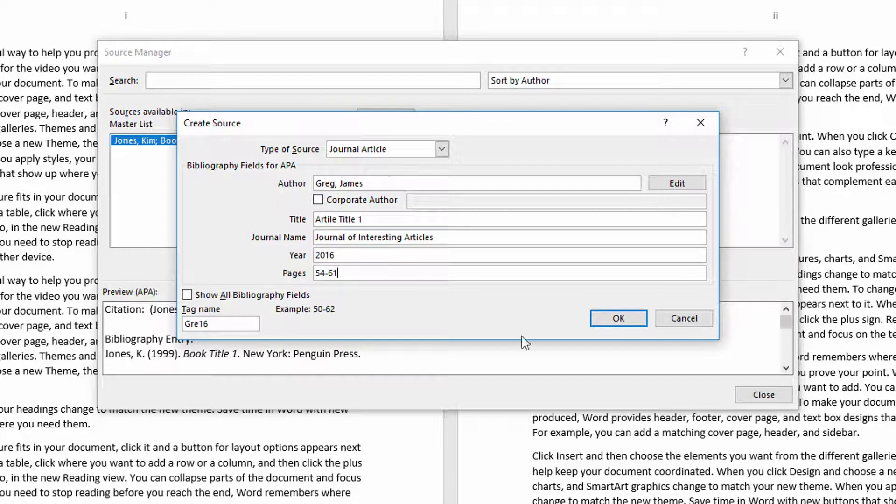
left_click(618, 317)
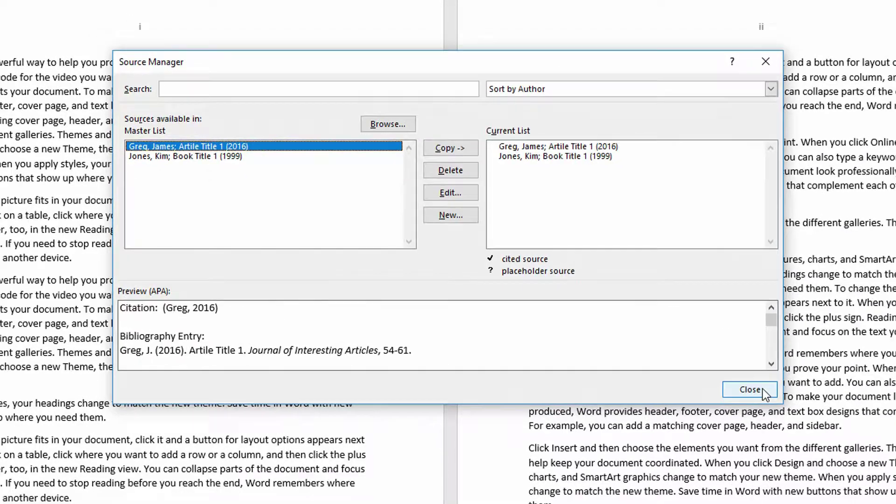
left_click(764, 395)
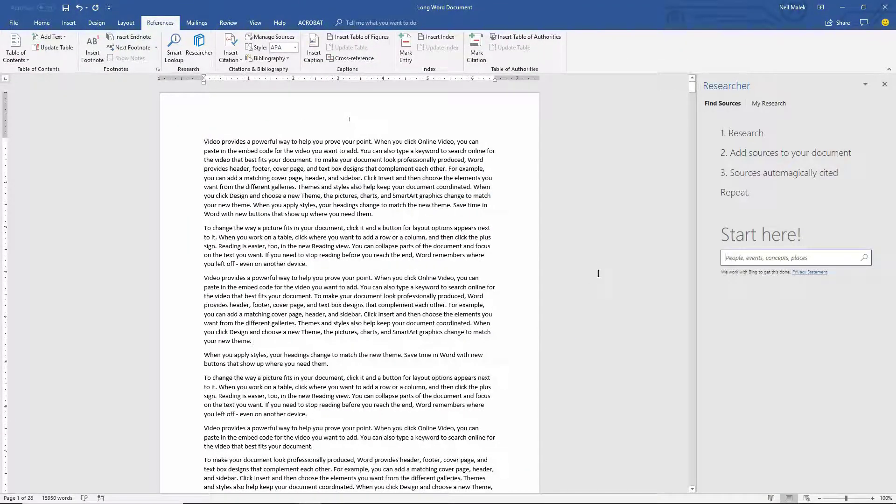
Close the Researcher pane and cite the 2016 journal article after 'your new theme.'
left_click(884, 84)
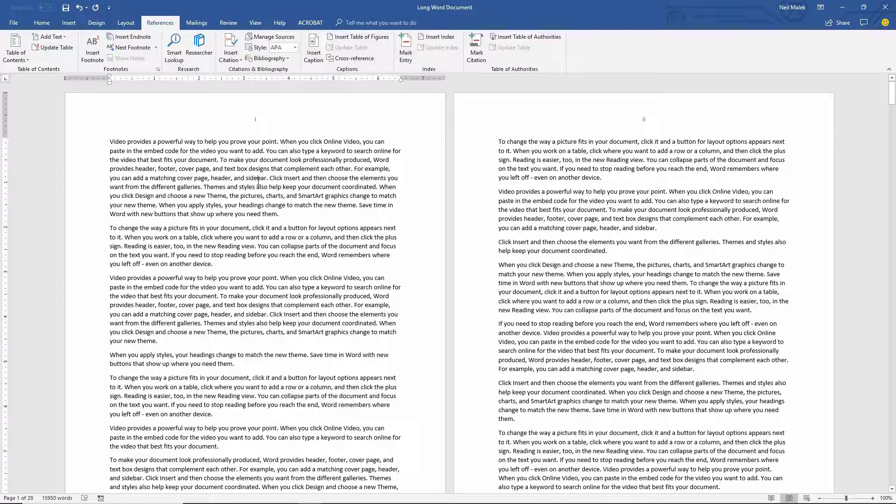
left_click(236, 58)
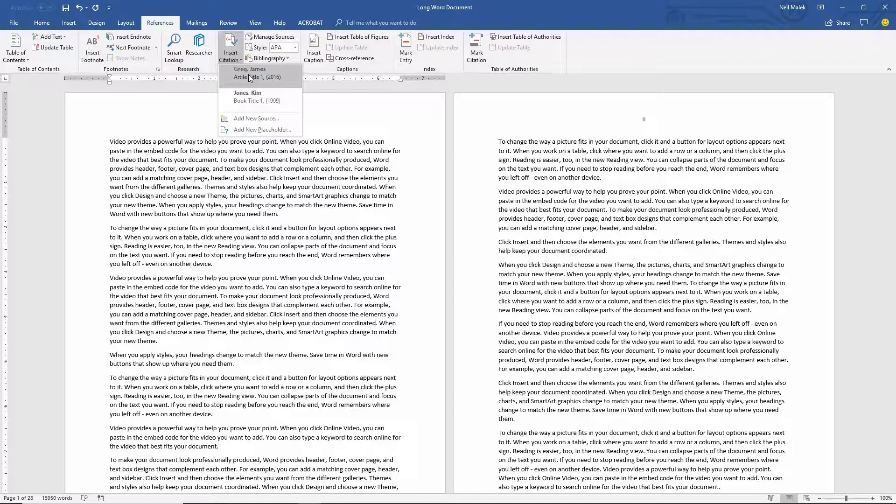
left_click(248, 76)
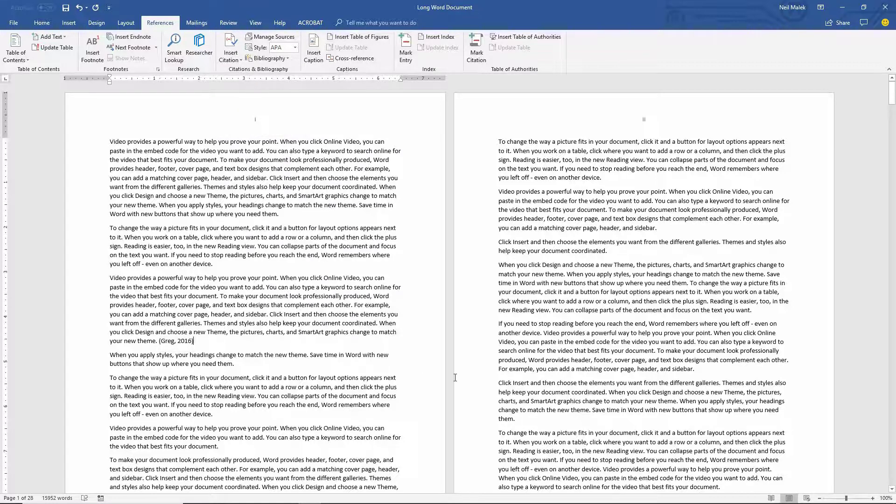
Cite the 1999 book source at the end of a paragraph on page ii
left_click(762, 310)
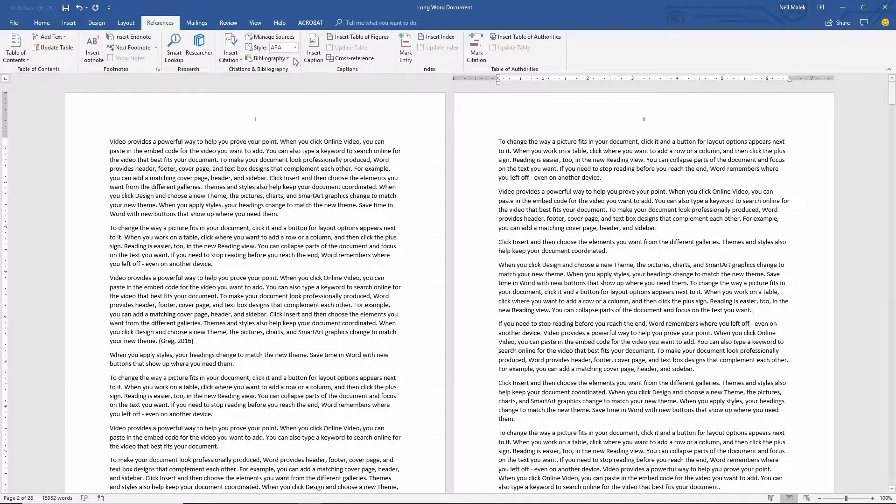
left_click(230, 54)
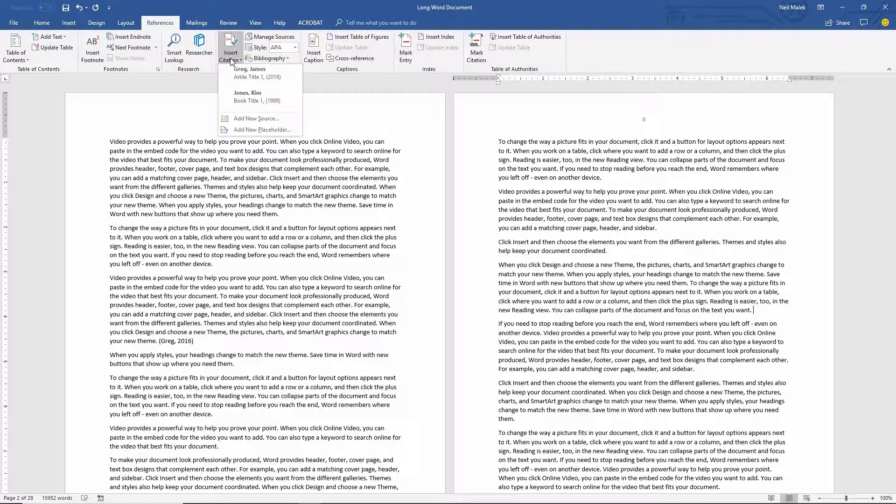
left_click(264, 105)
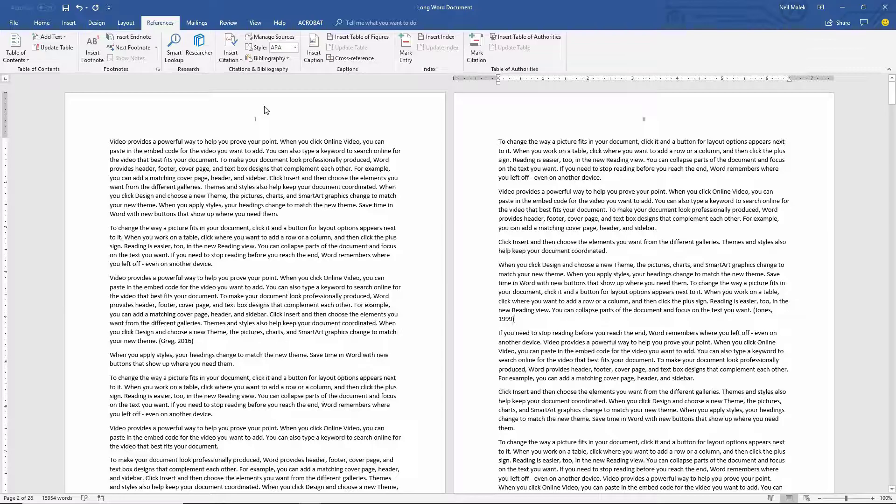
Cite the 1999 book again after 'sidebar.' on page 2, then place the caret after 'sidebar.' on page 3
scroll(432, 314, "down", 10)
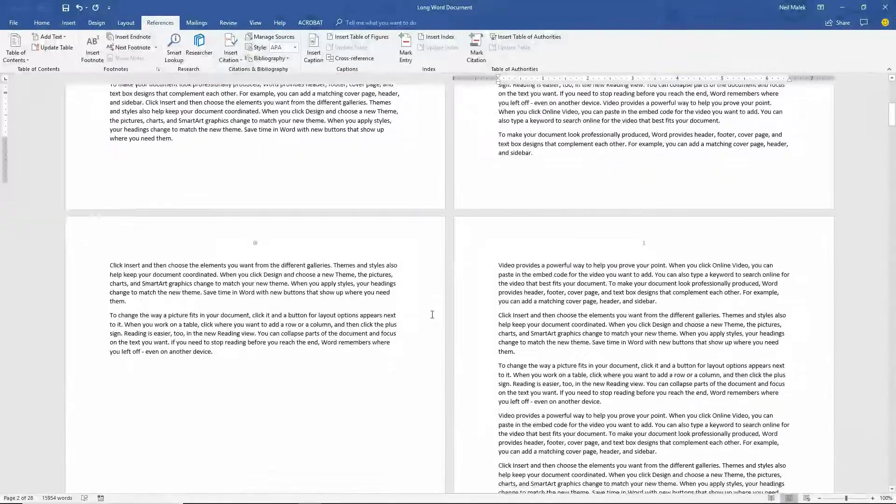
scroll(432, 314, "down", 15)
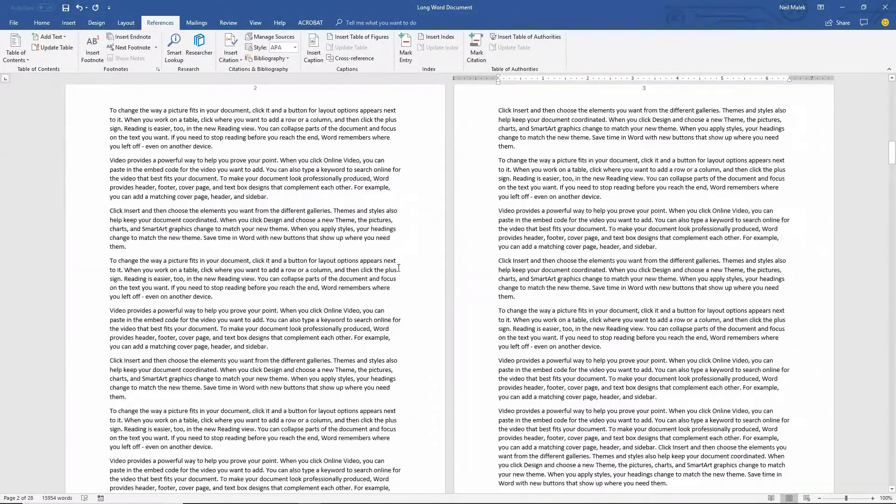
left_click(281, 196)
left_click(234, 59)
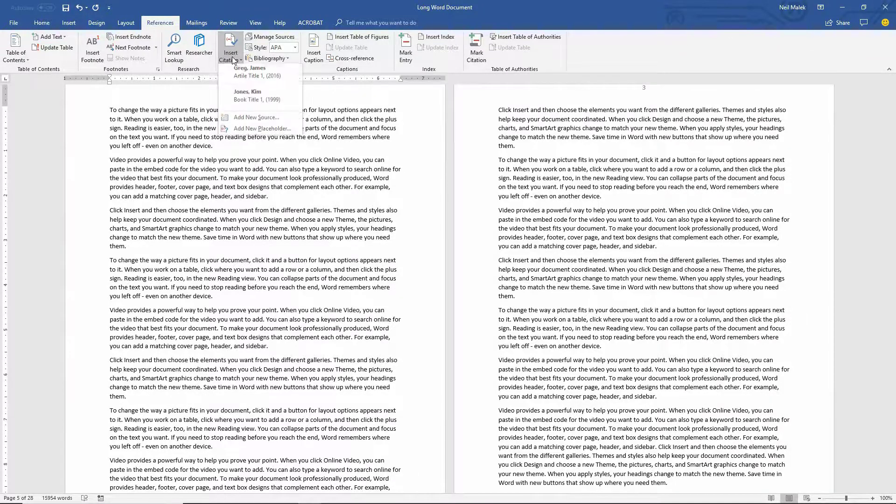
left_click(238, 96)
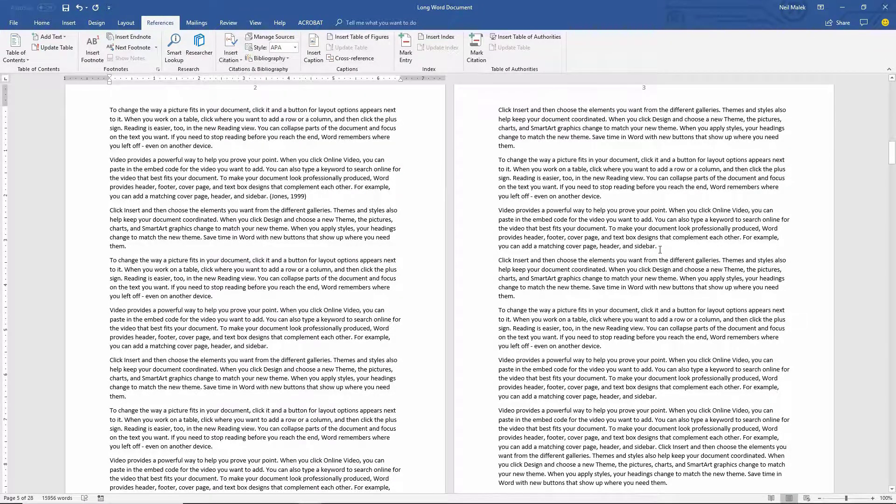
left_click(665, 247)
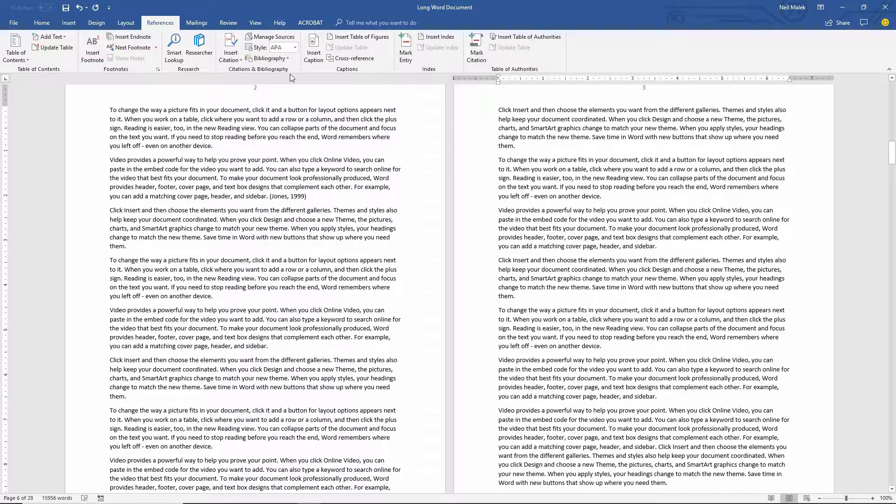
Begin adding a new source from Insert Citation and set its type to Web site
left_click(236, 58)
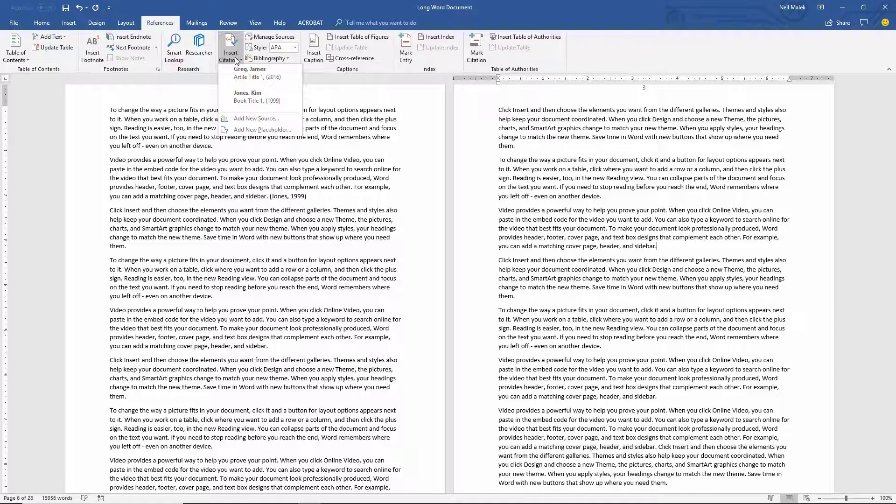
left_click(264, 117)
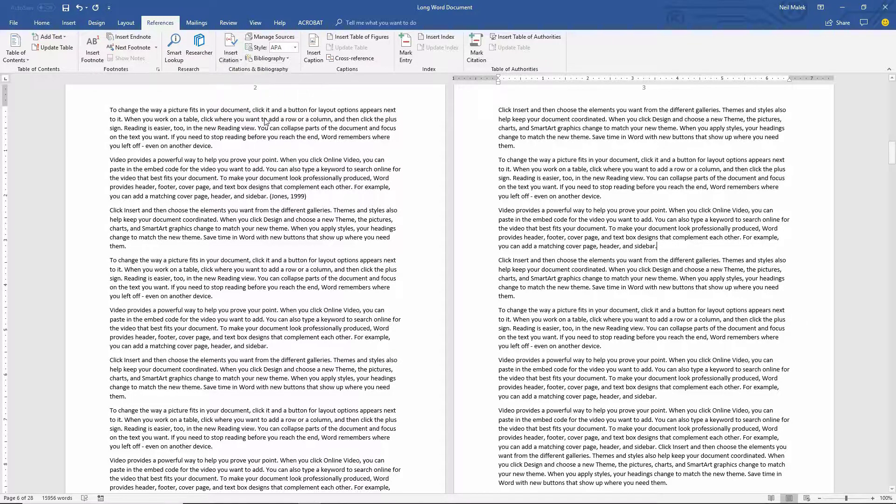
left_click(398, 199)
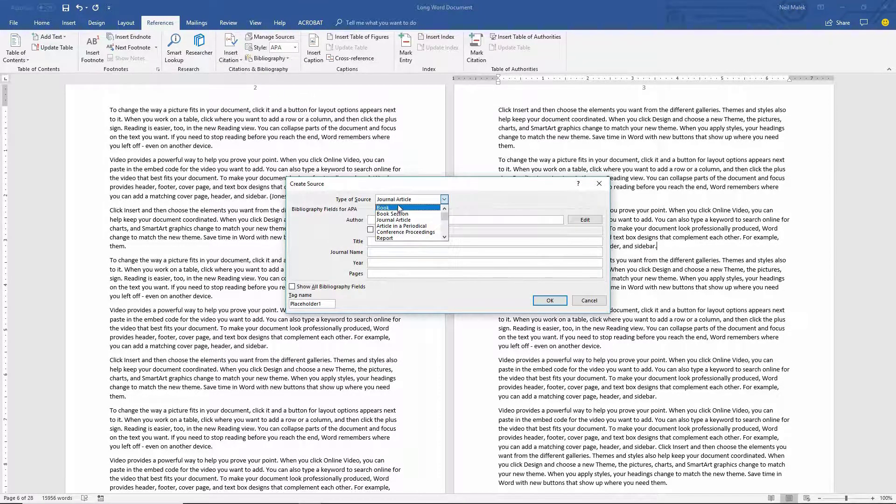
scroll(403, 219, "down", 1)
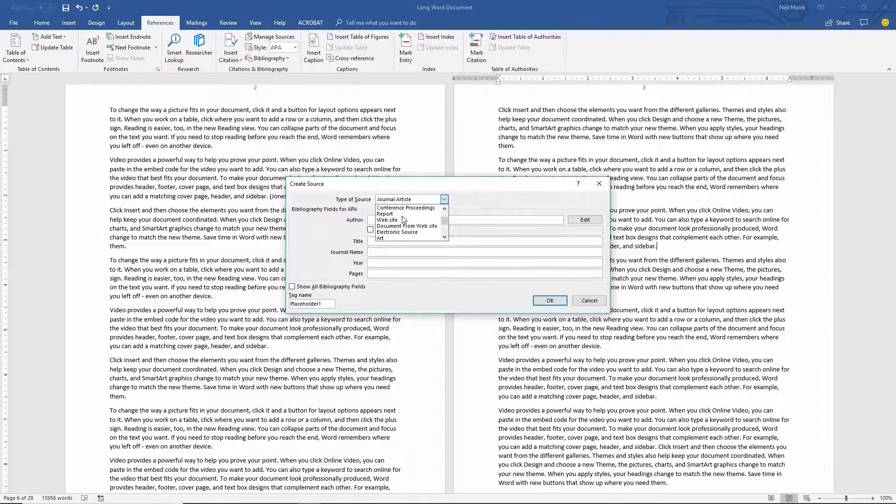
left_click(400, 220)
left_click(399, 220)
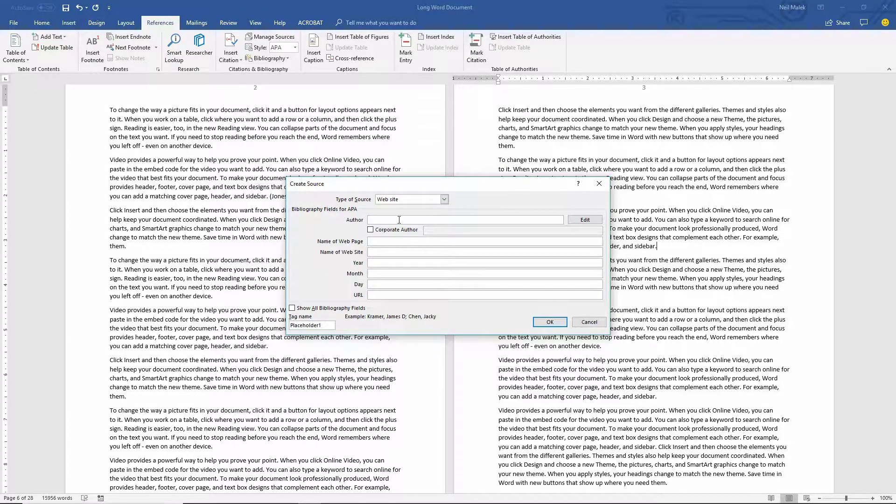
type("Harris, Jim")
key("Tab")
key("Tab")
key("Tab")
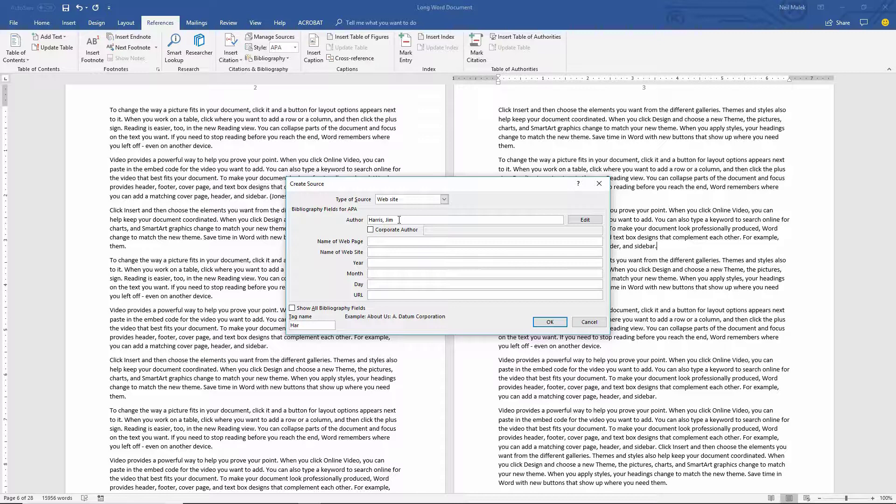
type("New Interesting Findings")
key("Tab")
type("http://ww")
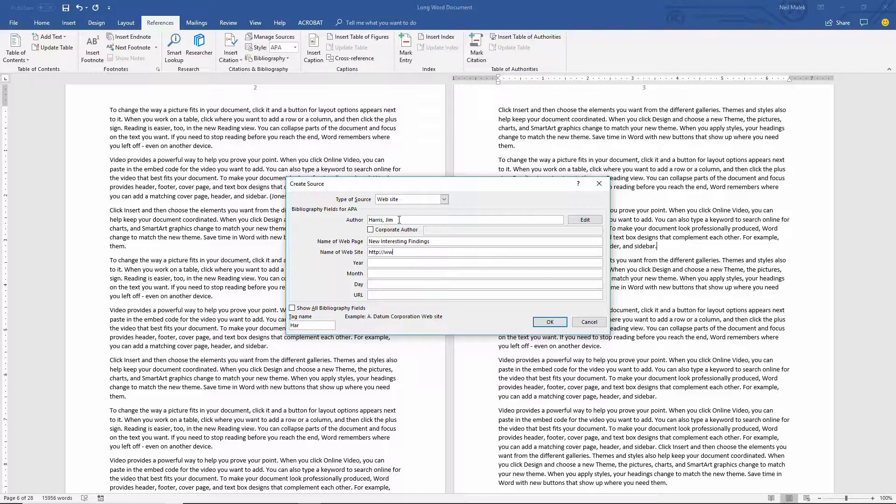
type("w.interestingstuff.com")
key("Tab")
type("2015")
key("Tab")
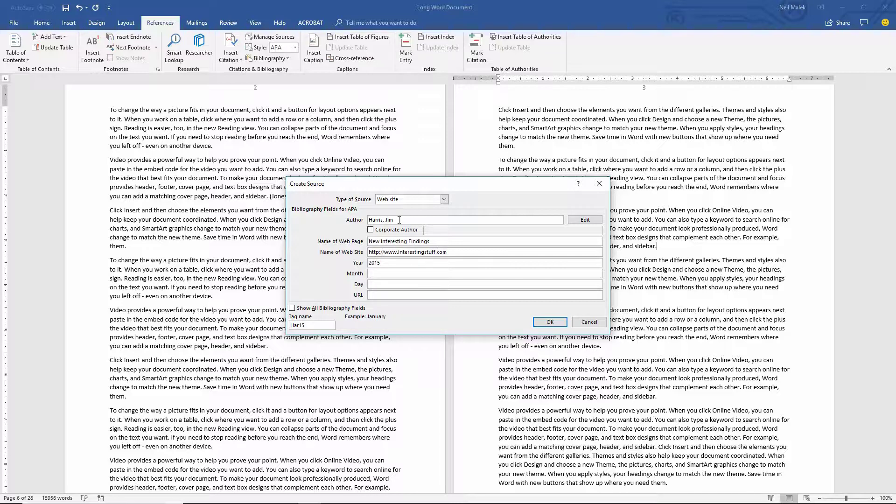
type("December")
key("Tab")
type("1")
key("Tab")
type("http://www.interestingstuff.com/new-interesting-findings")
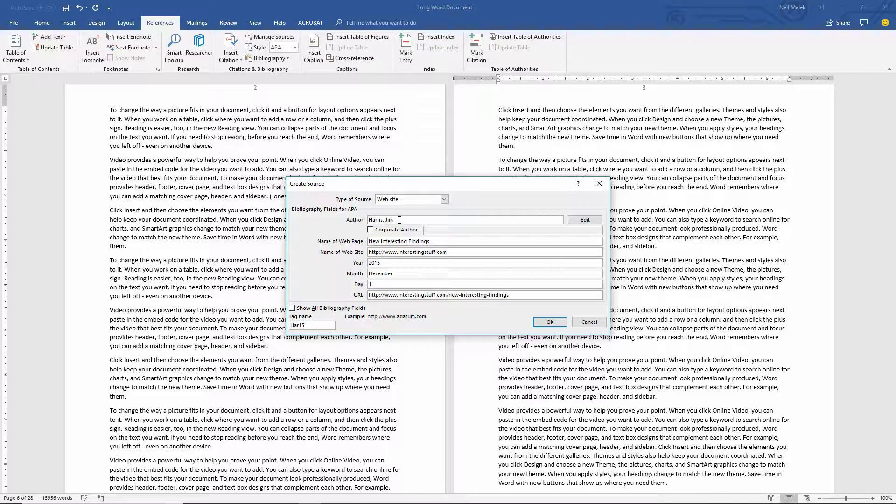
Save the web site source, inserting its 2015 citation after 'sidebar.' on page 3
left_click(554, 324)
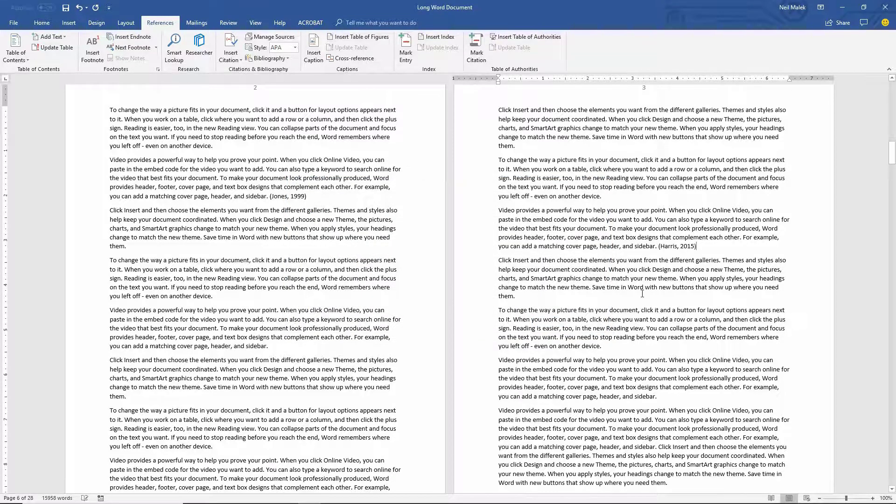
left_click(677, 246)
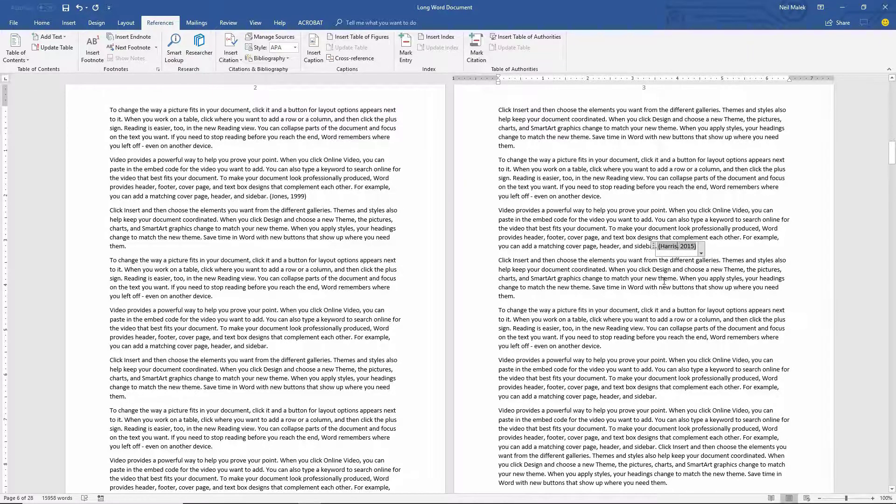
scroll(664, 282, "down", 15)
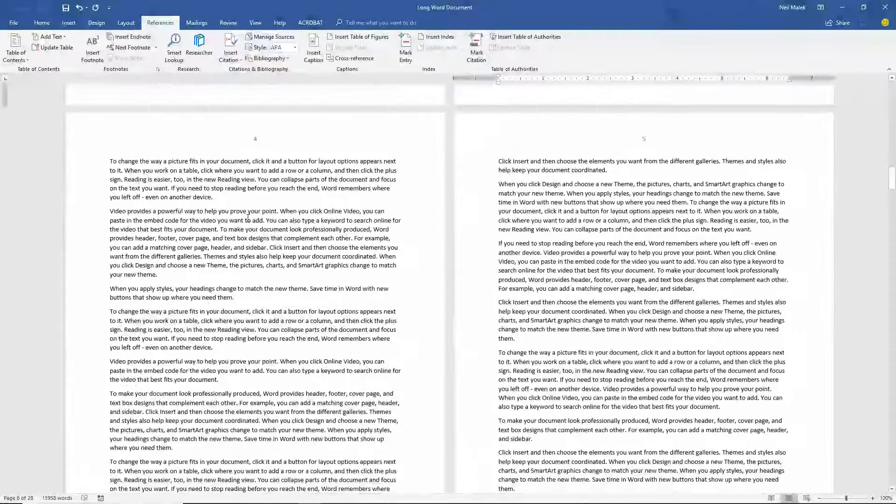
Cite the New Interesting Findings web source after 'another device.' on page 4
left_click(226, 198)
left_click(239, 58)
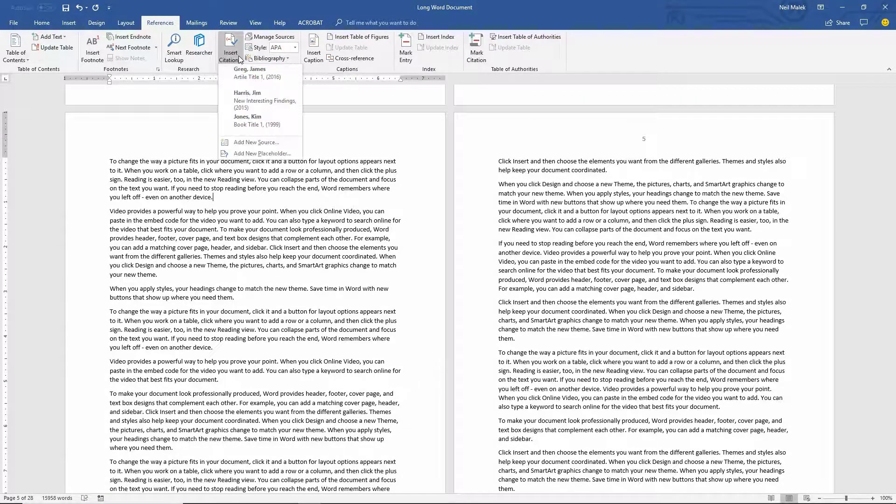
left_click(251, 100)
scroll(258, 141, "down", 20)
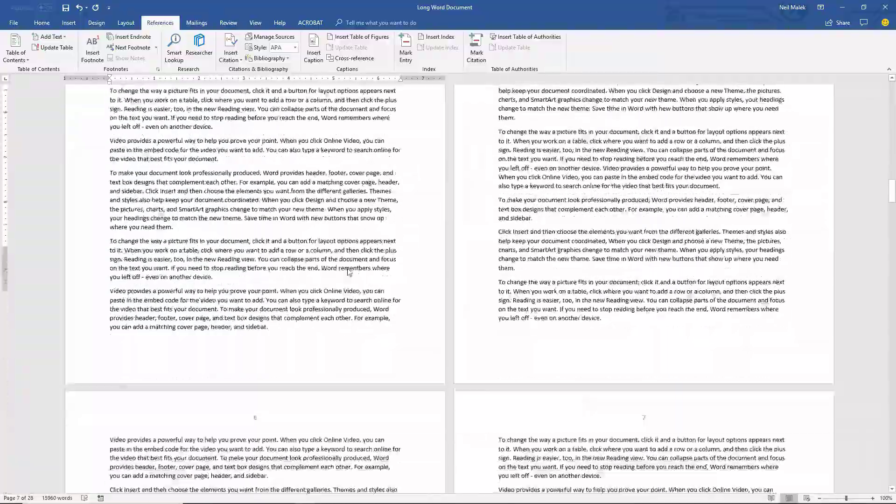
scroll(346, 270, "down", 20)
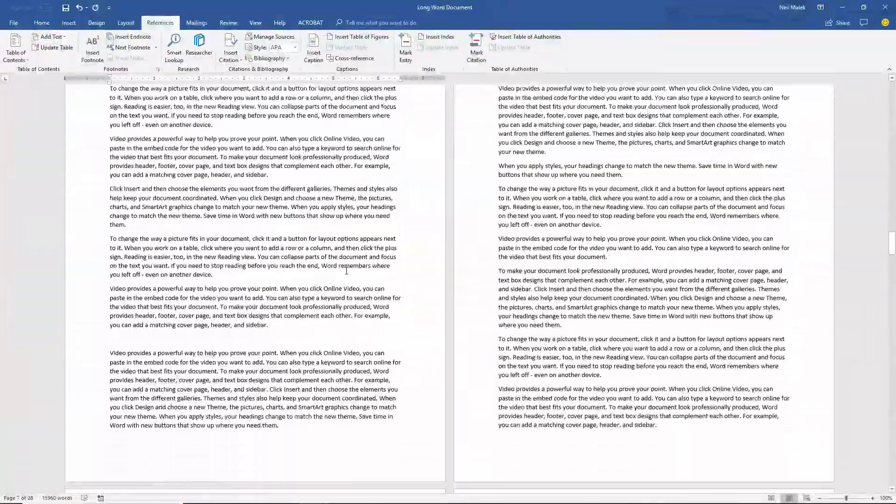
scroll(347, 272, "down", 20)
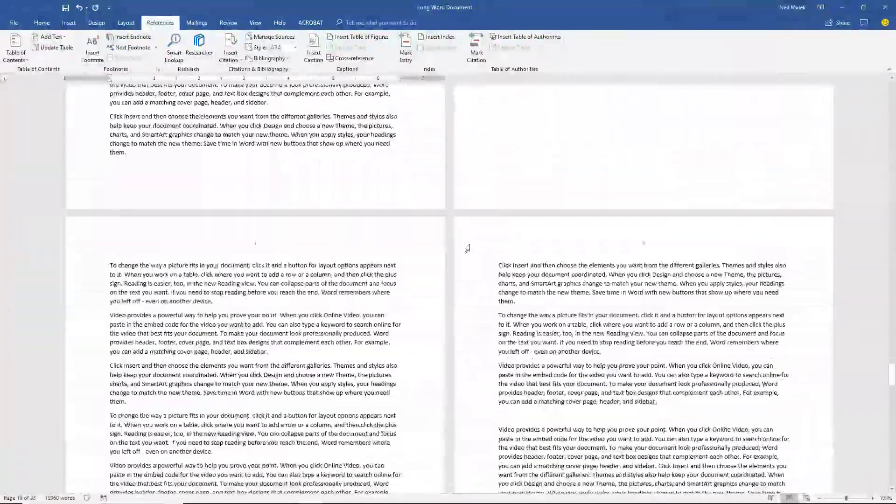
Insert the built-in Works Cited bibliography beneath the final text on page vii
scroll(460, 247, "down", 1)
left_click(128, 341)
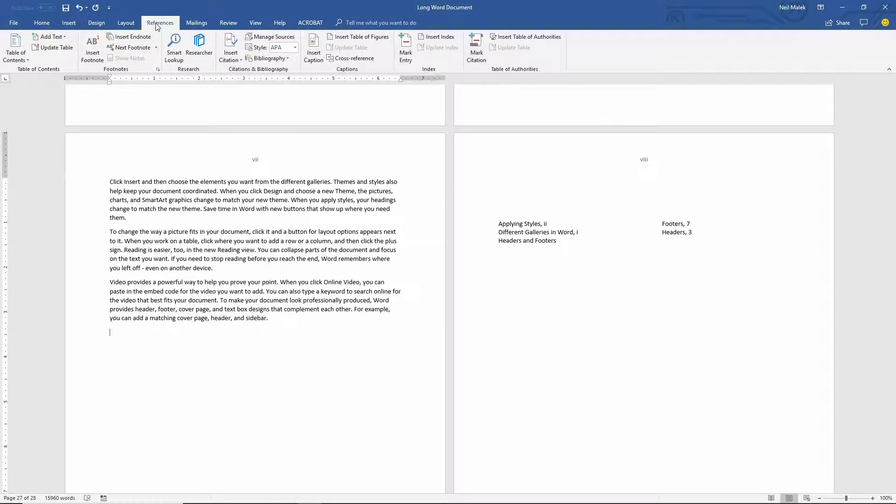
left_click(282, 58)
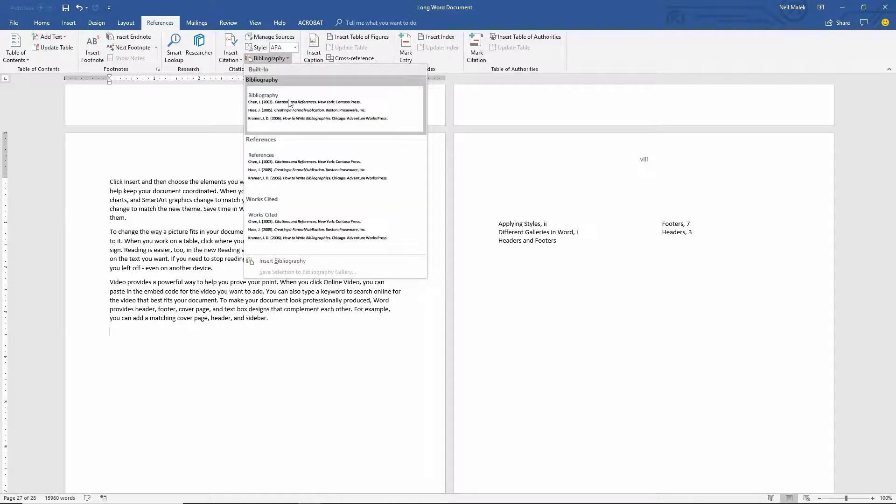
left_click(280, 228)
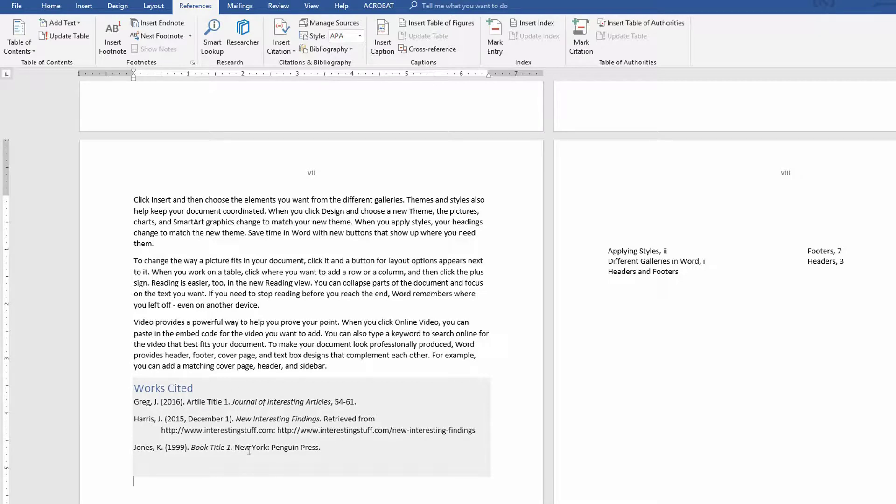
Select the Works Cited list and switch the References citation style from APA to MLA
left_click(219, 404)
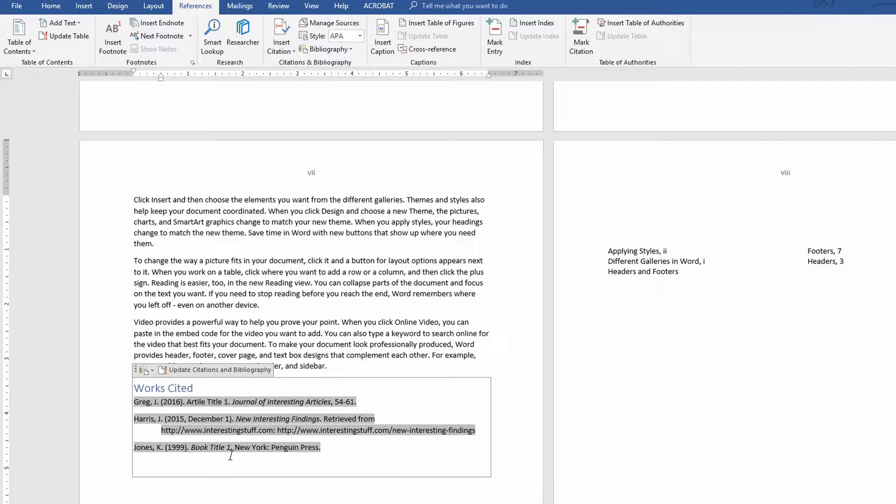
left_click(361, 36)
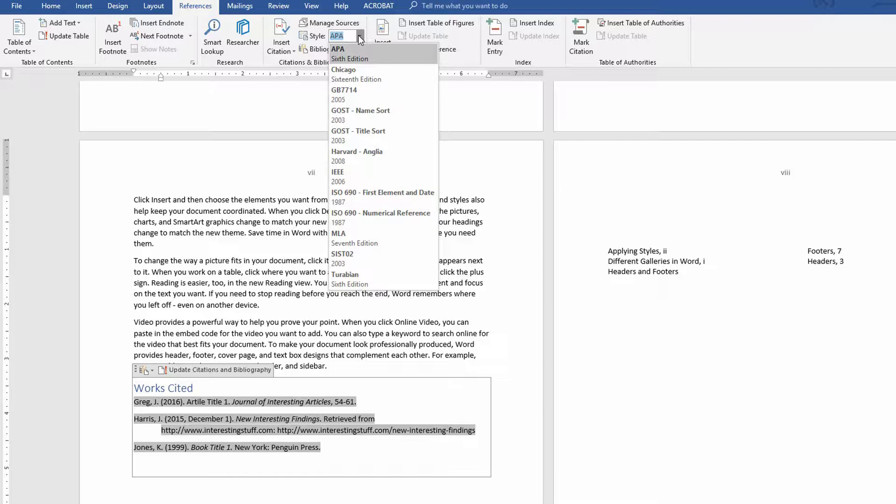
left_click(377, 242)
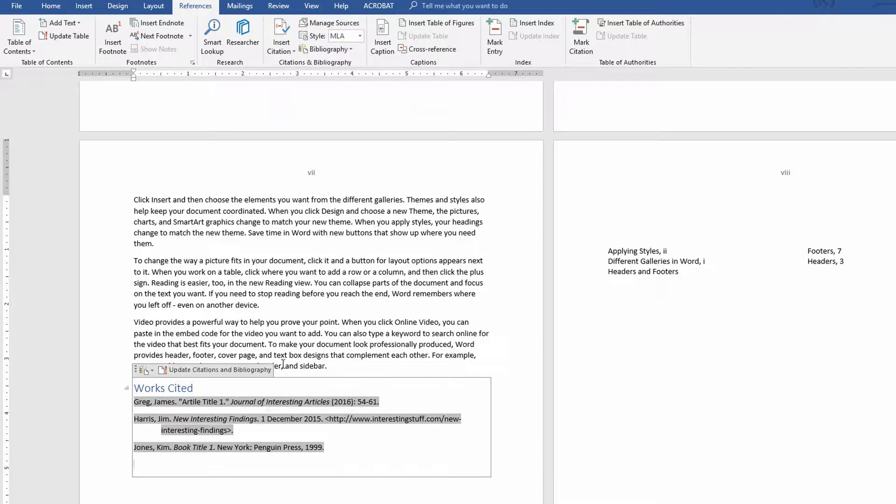
At the end of the first paragraph, start a new citation source of type Book
left_click(185, 243)
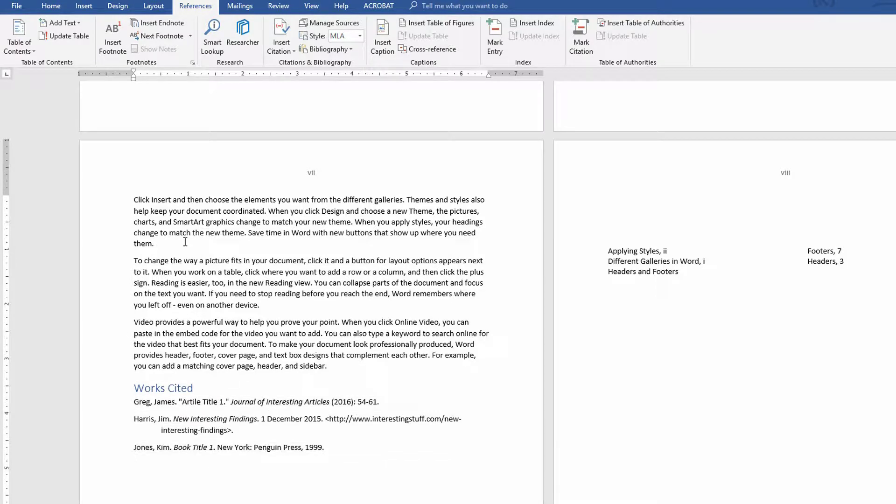
left_click(282, 45)
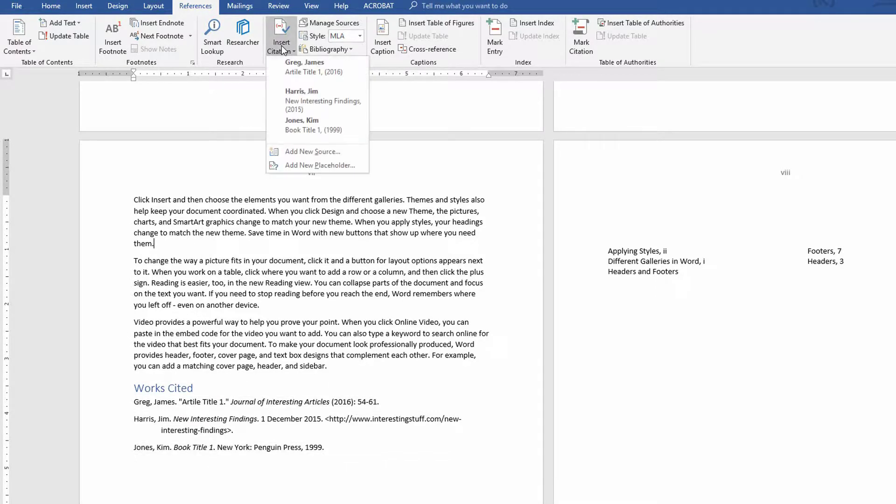
left_click(307, 152)
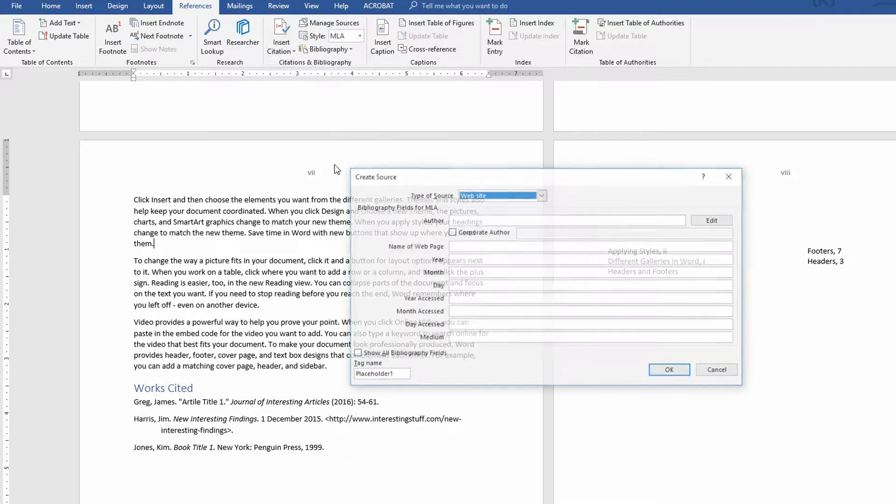
left_click(497, 194)
scroll(502, 207, "up", 1)
left_click(504, 205)
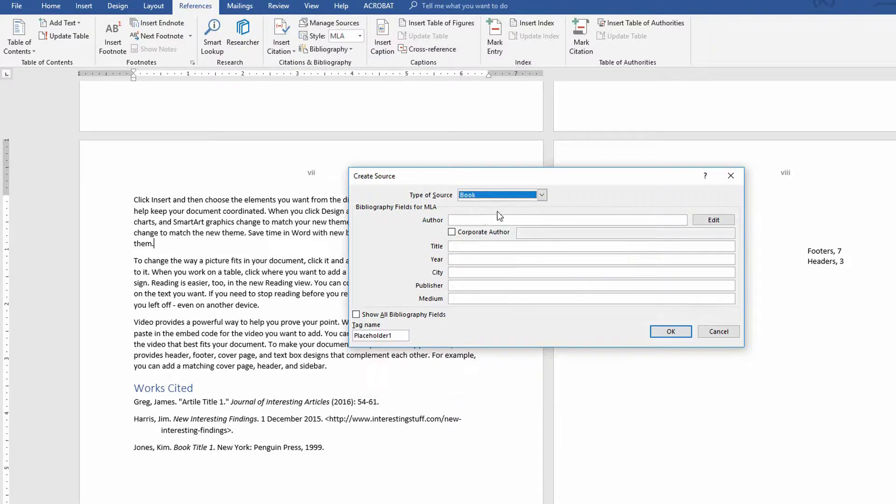
Fill in the author, title 'New Book Title', year 2012, San Francisco, Penguin Press, and insert the citation
left_click(487, 220)
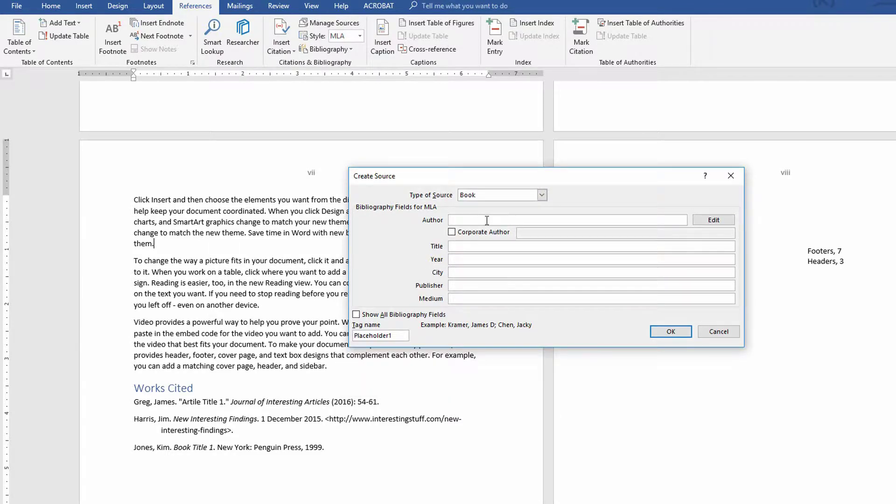
type("Billing")
key("Tab")
key("Tab")
key("Tab")
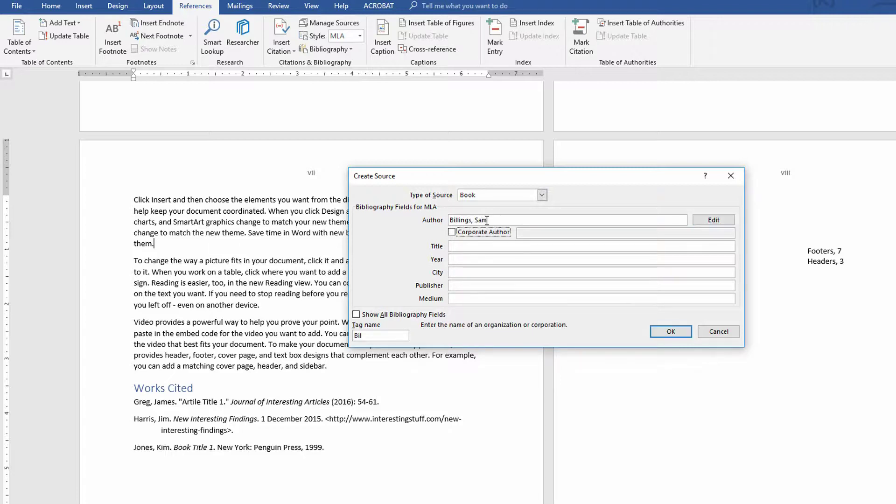
type("New Book Title")
key("Tab")
type("2012")
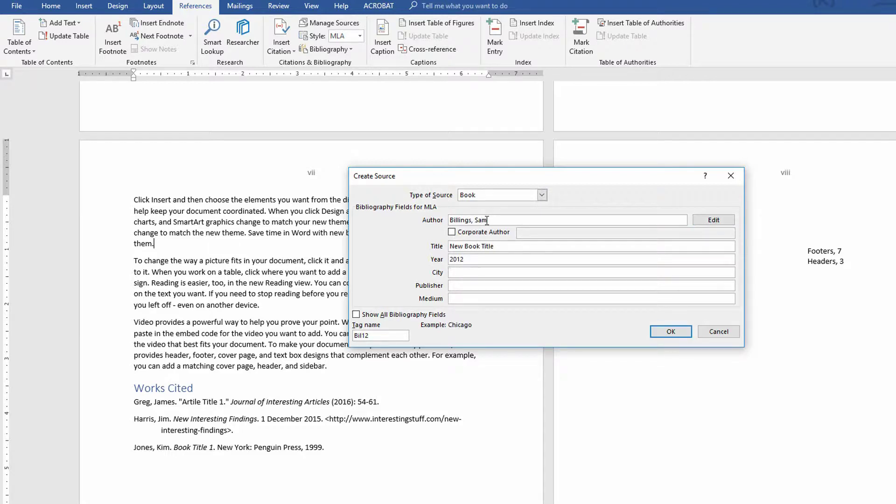
key("Tab")
type("San Francisco")
key("Tab")
type("Penguin Press")
key("Tab")
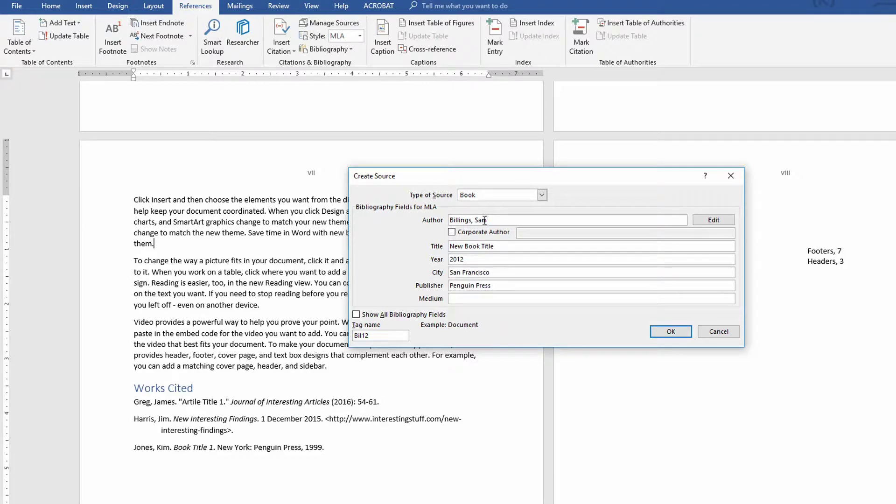
left_click(670, 331)
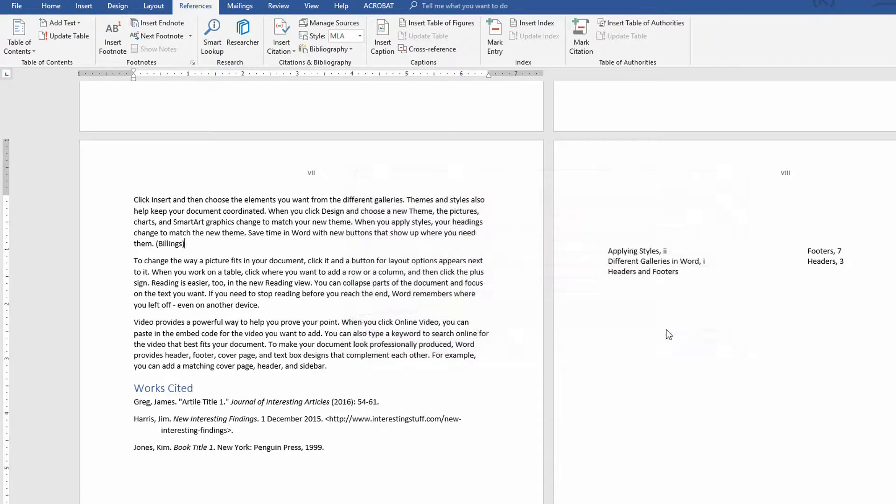
left_click(169, 244)
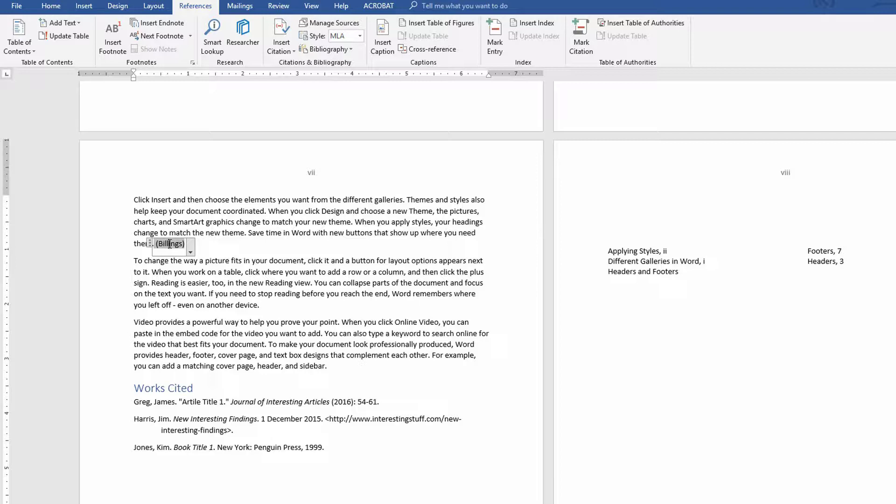
Update the Works Cited bibliography so it lists four sources, starting with the 2012 'New Book Title'
left_click(183, 404)
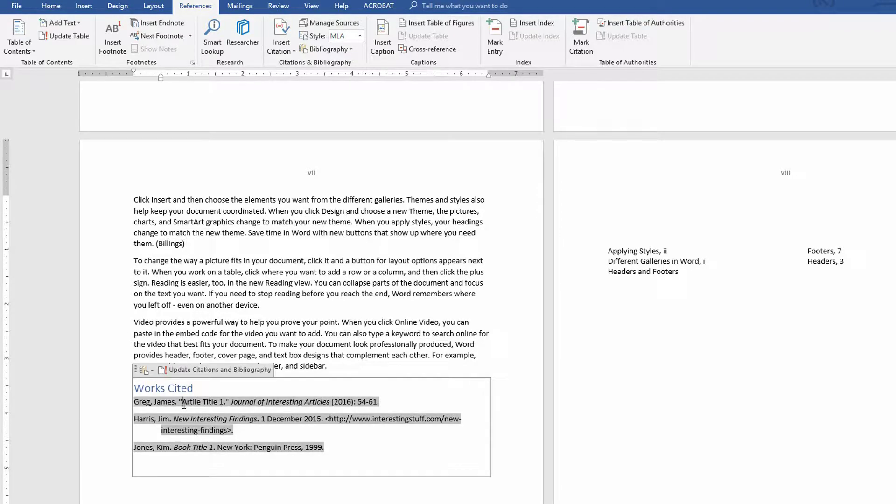
left_click(173, 374)
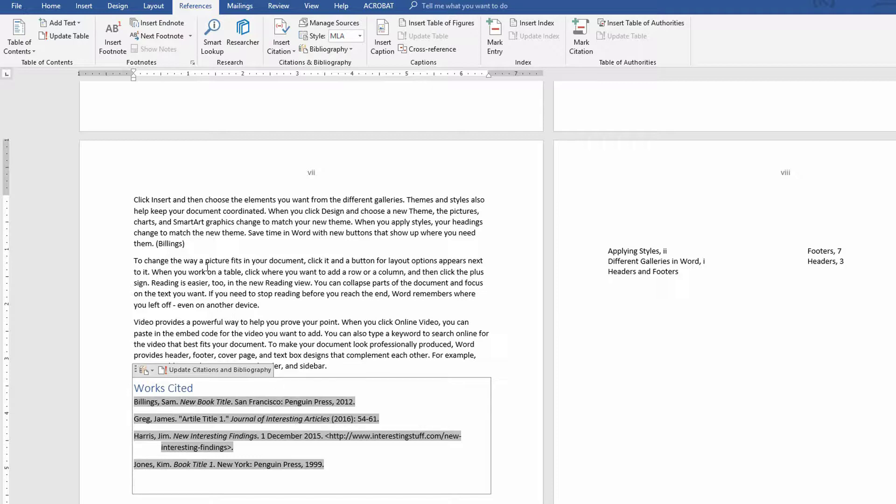
left_click(174, 244)
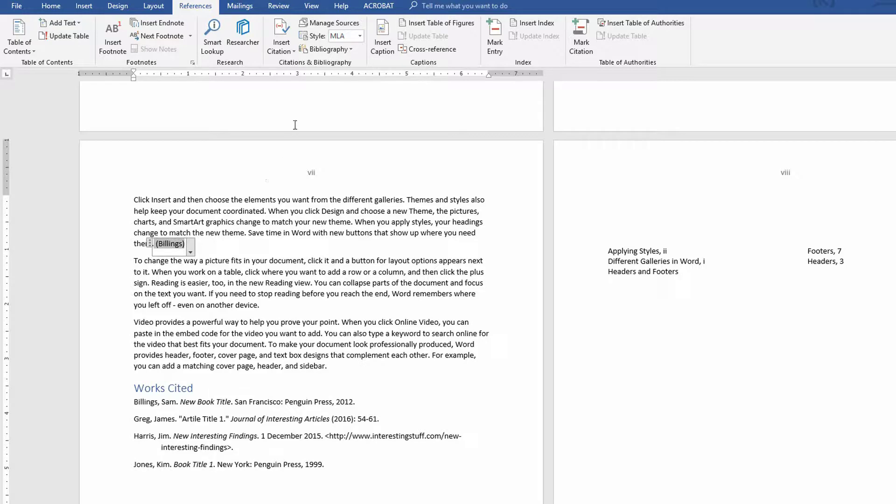
In Manage Sources, edit the New Interesting Findings author's first name and apply it to both lists
left_click(324, 24)
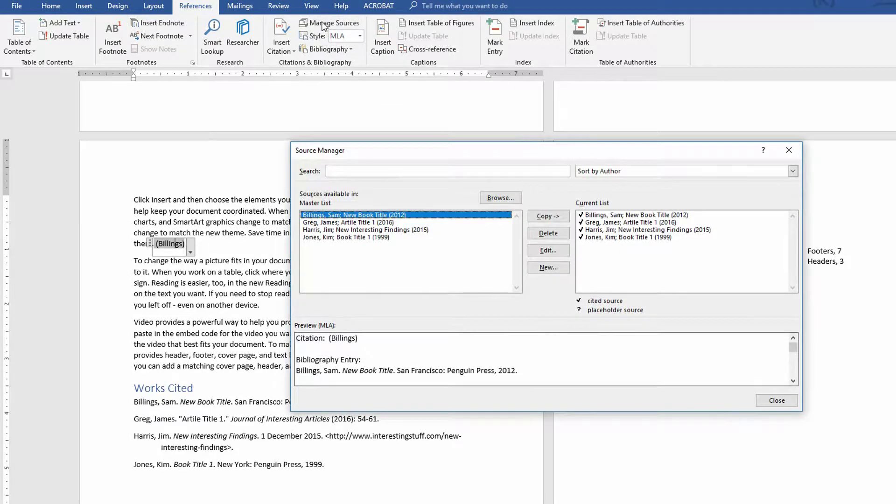
left_click(616, 231)
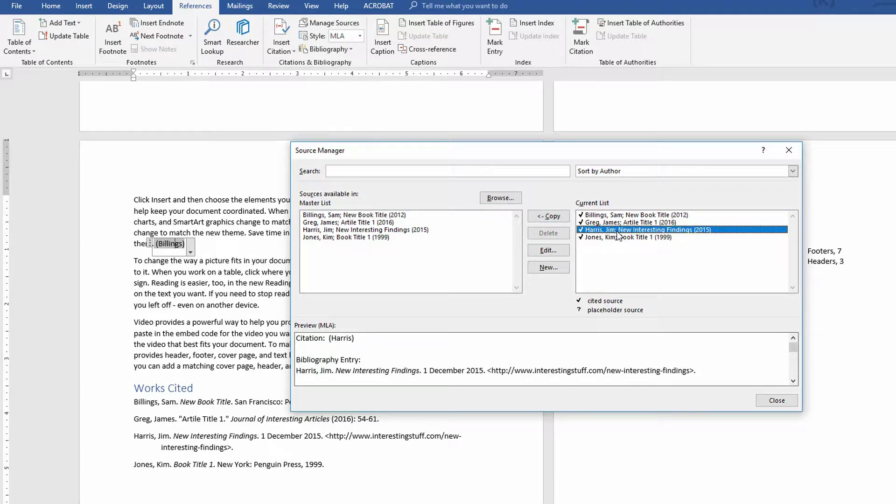
left_click(547, 250)
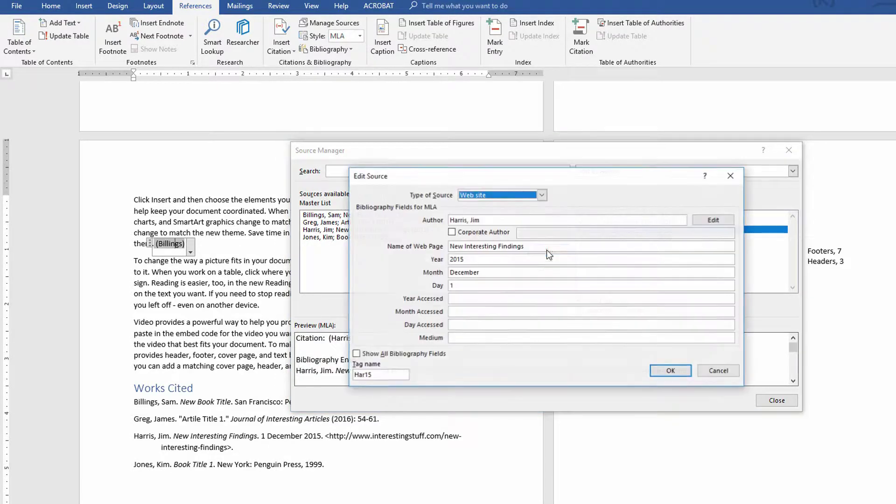
left_click(485, 220)
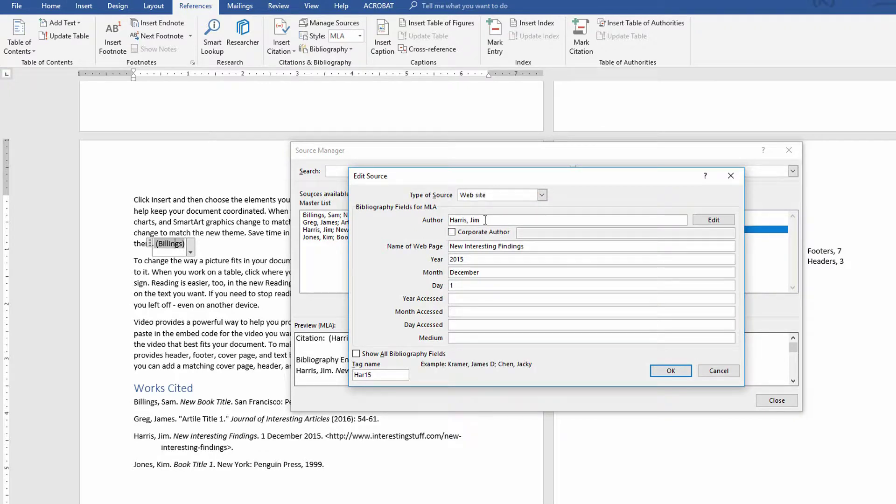
type("Bob")
left_click(653, 371)
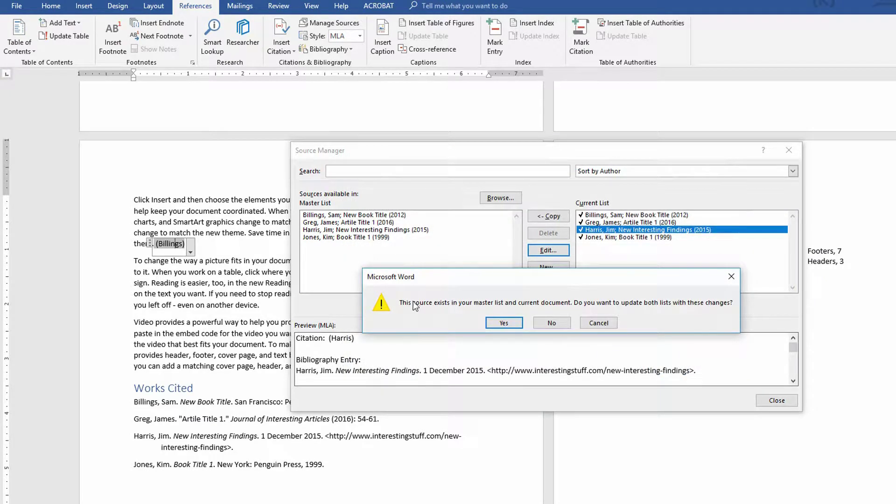
left_click(508, 324)
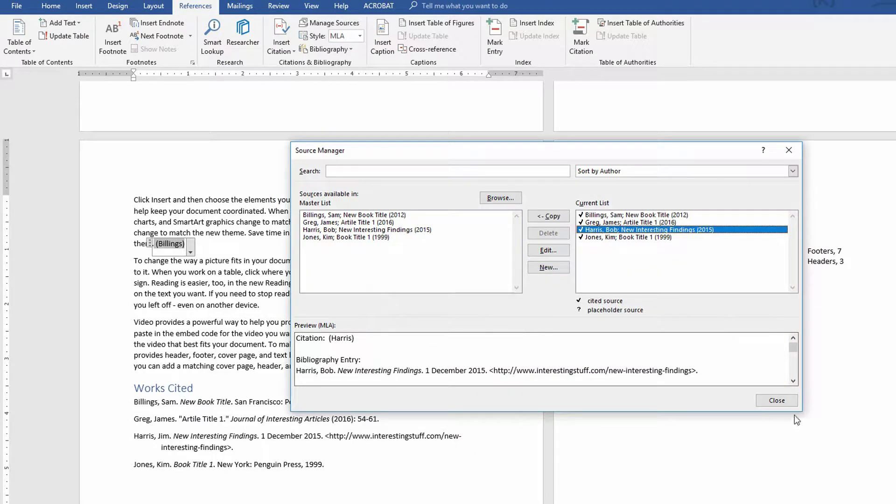
left_click(776, 401)
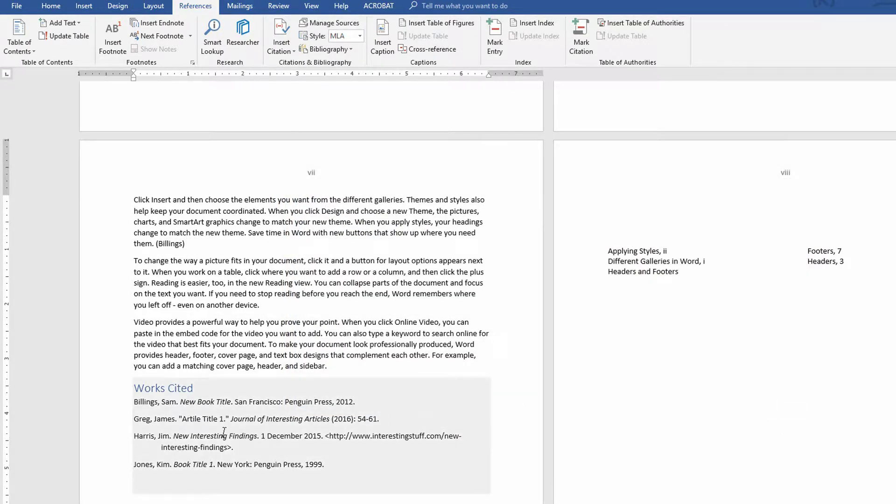
Update the Works Cited bibliography so the New Interesting Findings web entry shows the edited first name
left_click(172, 439)
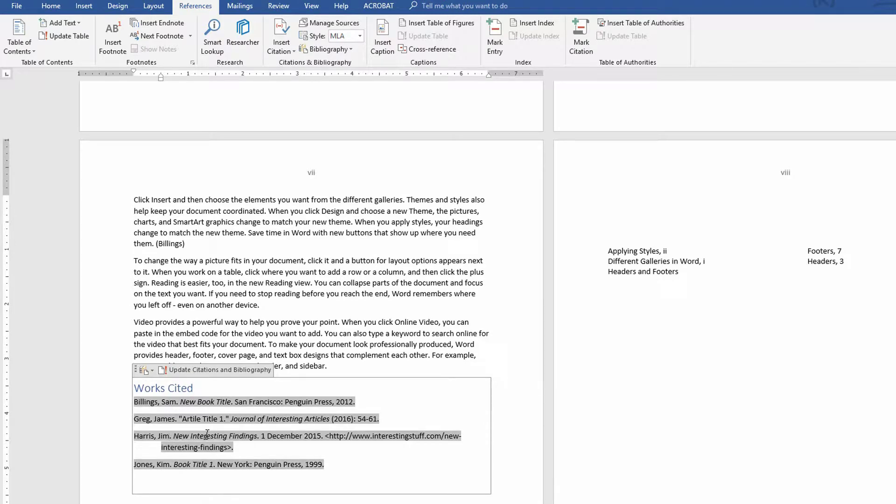
left_click(190, 371)
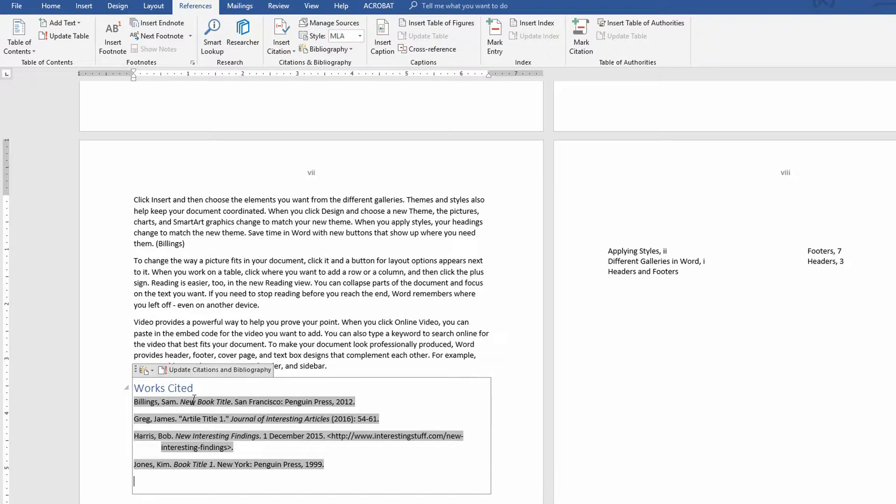